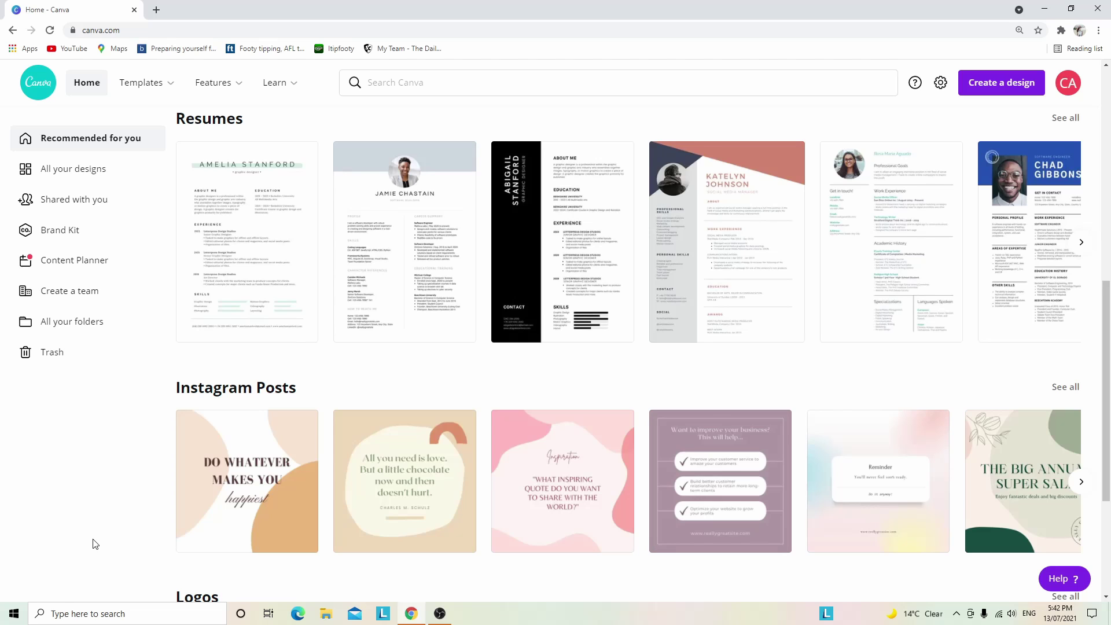
Create a blank custom-size design of width 1600 and height 400 px.
{"action": "scroll", "coordinate": [95, 544], "scroll_direction": "down", "scroll_amount": 4}
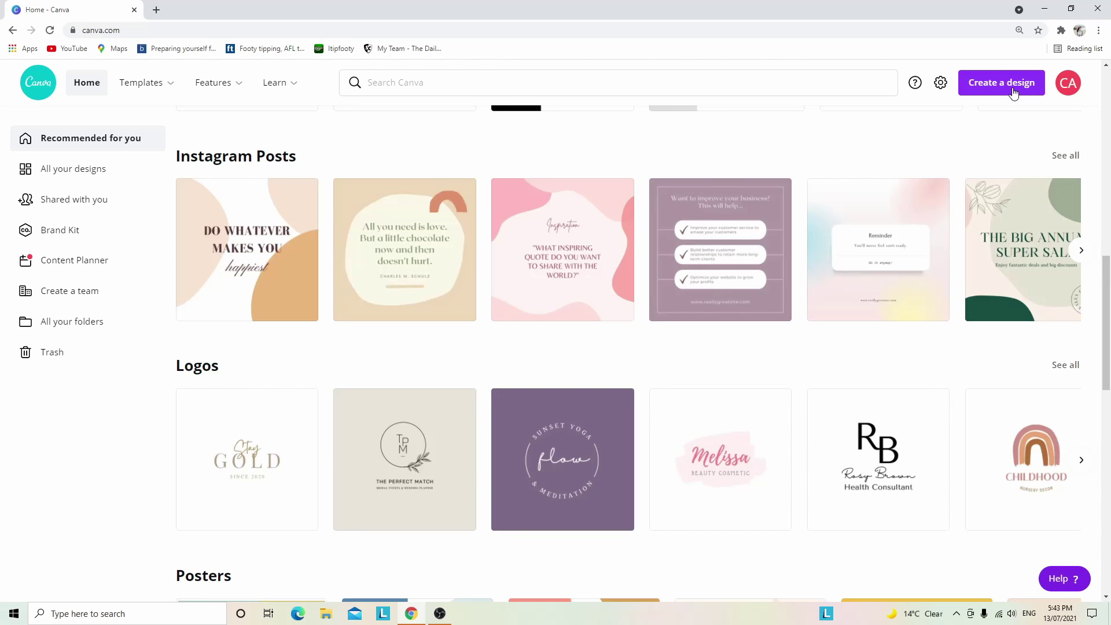
{"action": "left_click", "coordinate": [1014, 93]}
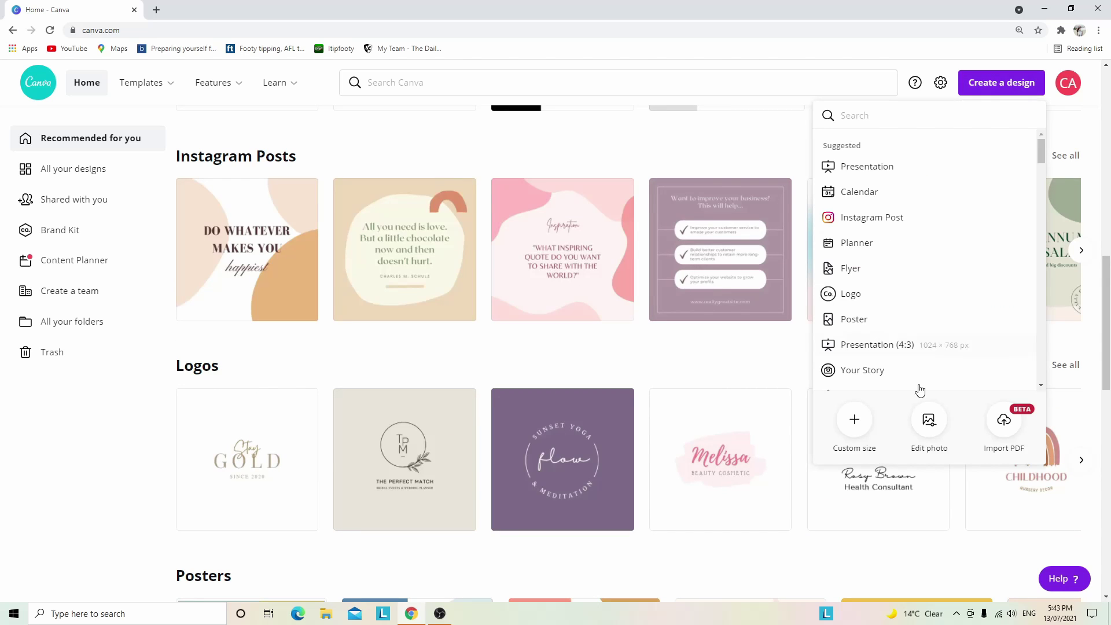
{"action": "left_click", "coordinate": [859, 430]}
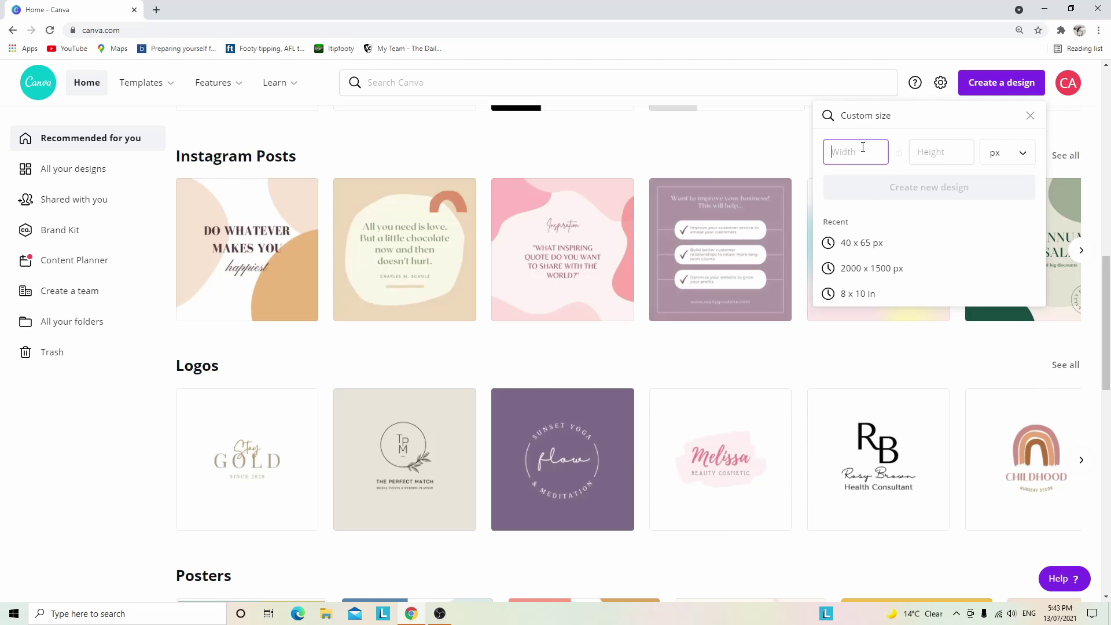
{"action": "type", "text": "1600"}
{"action": "key", "text": "Tab"}
{"action": "type", "text": "400"}
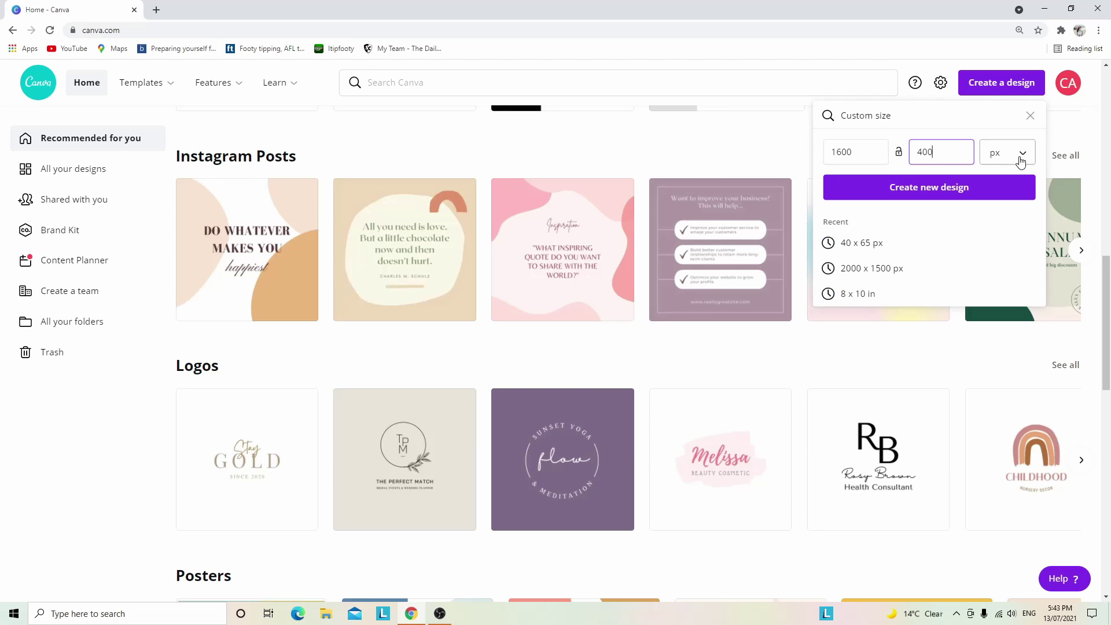
{"action": "left_click", "coordinate": [1024, 160]}
{"action": "left_click", "coordinate": [928, 187]}
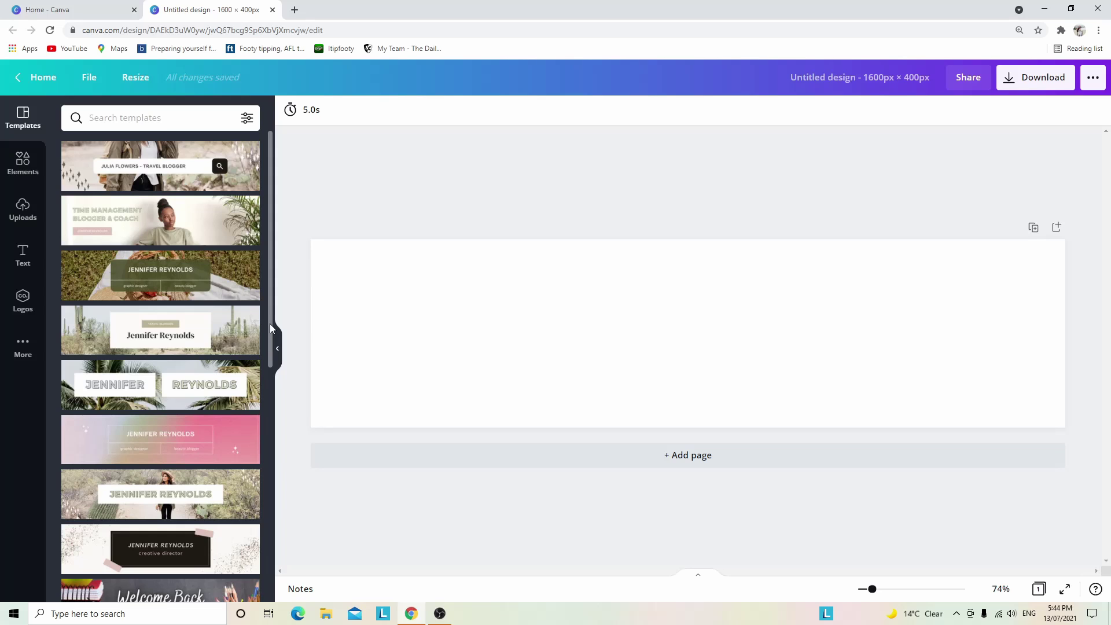
Apply the desert Jennifer Reynolds template and enlarge the name to size 52.2.
{"action": "scroll", "coordinate": [193, 273], "scroll_direction": "down", "scroll_amount": 1}
{"action": "left_click", "coordinate": [193, 272]}
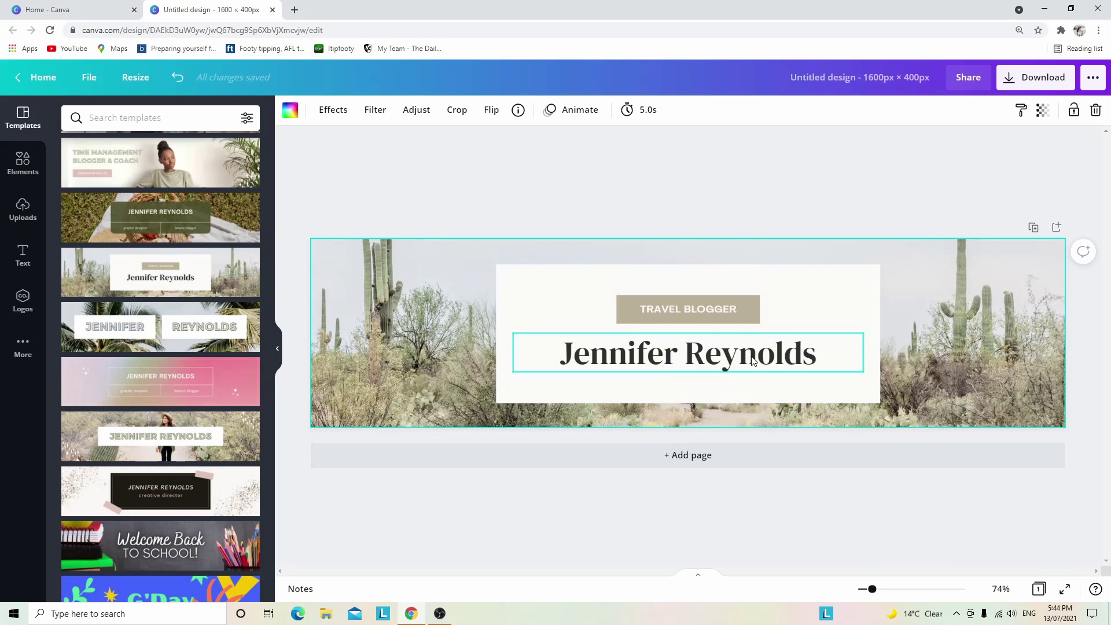
{"action": "left_click", "coordinate": [832, 356]}
{"action": "left_click", "coordinate": [381, 111]}
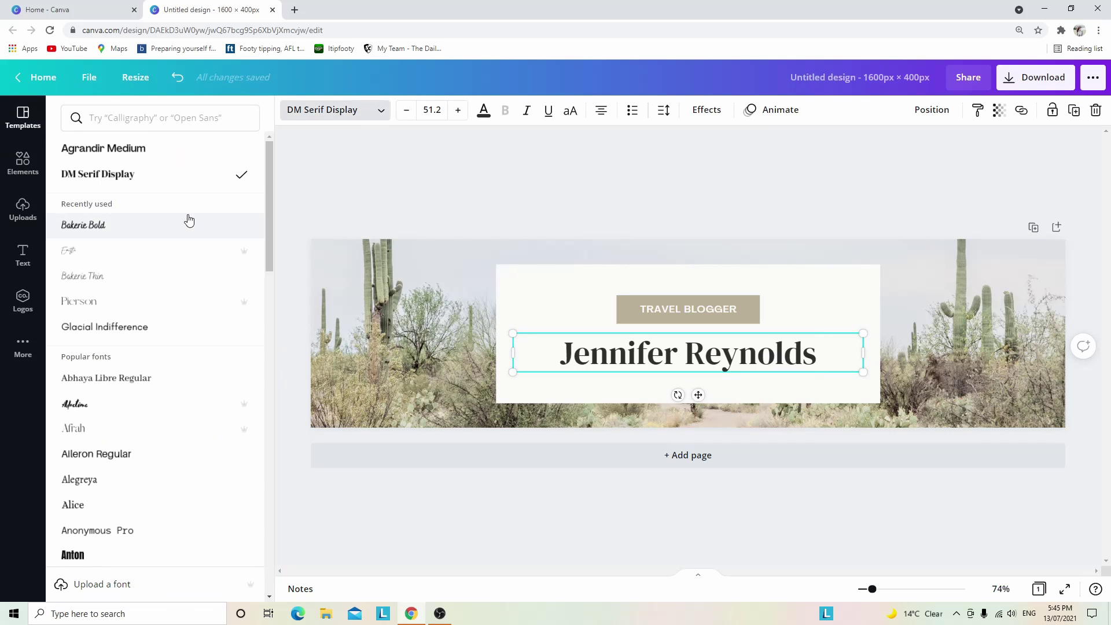
{"action": "scroll", "coordinate": [186, 393], "scroll_direction": "down", "scroll_amount": 4}
{"action": "scroll", "coordinate": [176, 395], "scroll_direction": "up", "scroll_amount": 4}
{"action": "left_click", "coordinate": [463, 116]}
{"action": "left_click", "coordinate": [484, 113]}
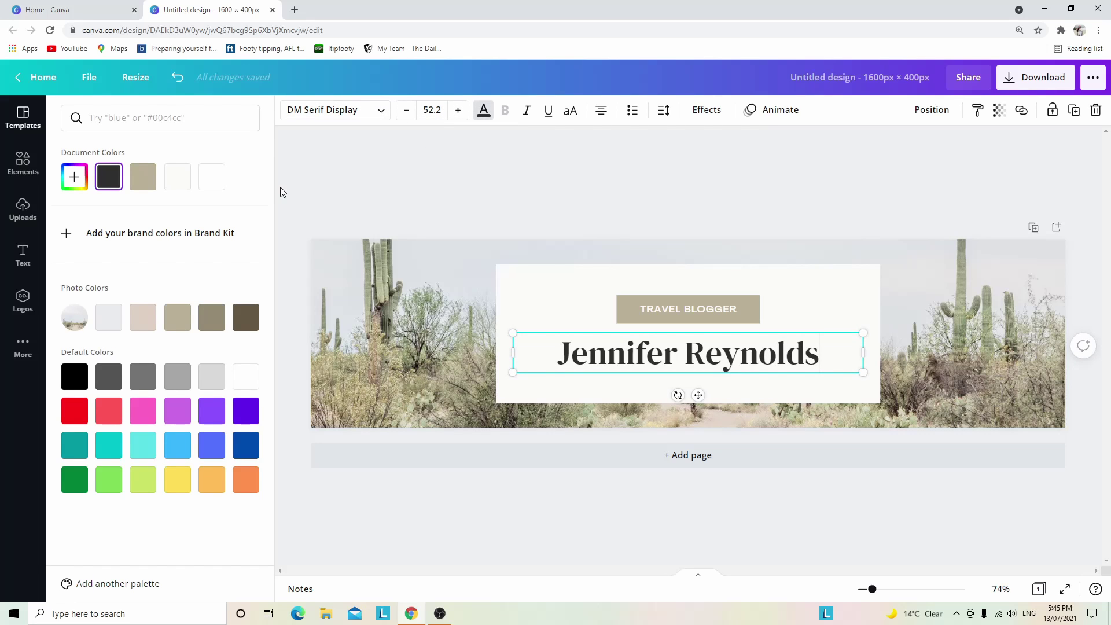
{"action": "left_click", "coordinate": [74, 176]}
{"action": "left_click", "coordinate": [154, 228]}
{"action": "mouse_move", "coordinate": [154, 228]}
{"action": "left_mouse_down"}
{"action": "mouse_move", "coordinate": [129, 217]}
{"action": "mouse_move", "coordinate": [154, 218]}
{"action": "mouse_move", "coordinate": [144, 220]}
{"action": "left_mouse_up"}
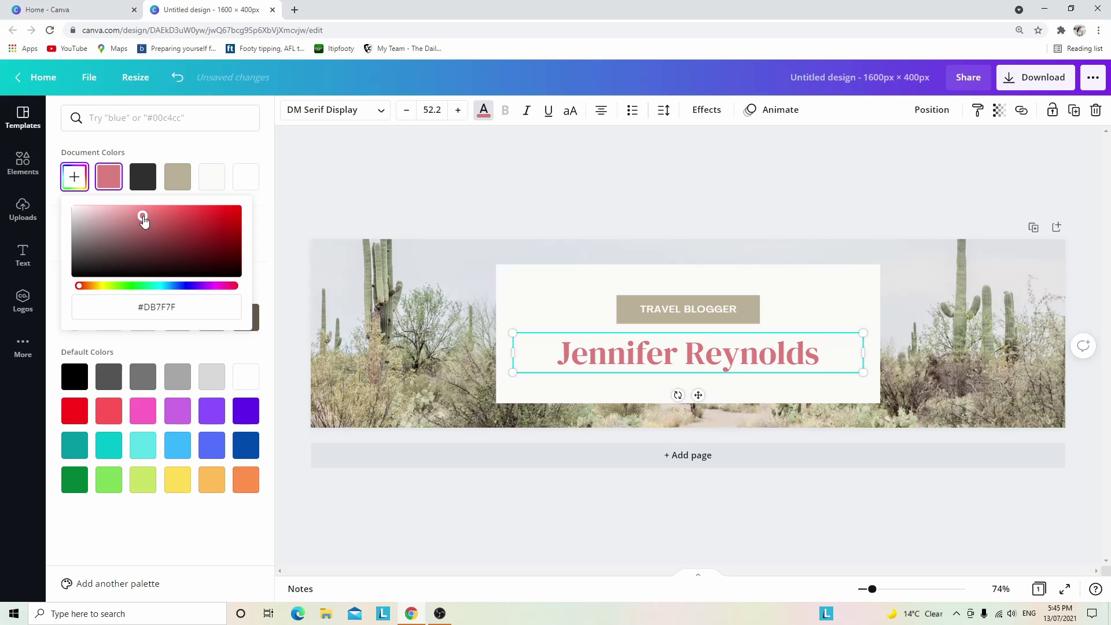
{"action": "left_click", "coordinate": [200, 149]}
{"action": "left_click", "coordinate": [429, 324]}
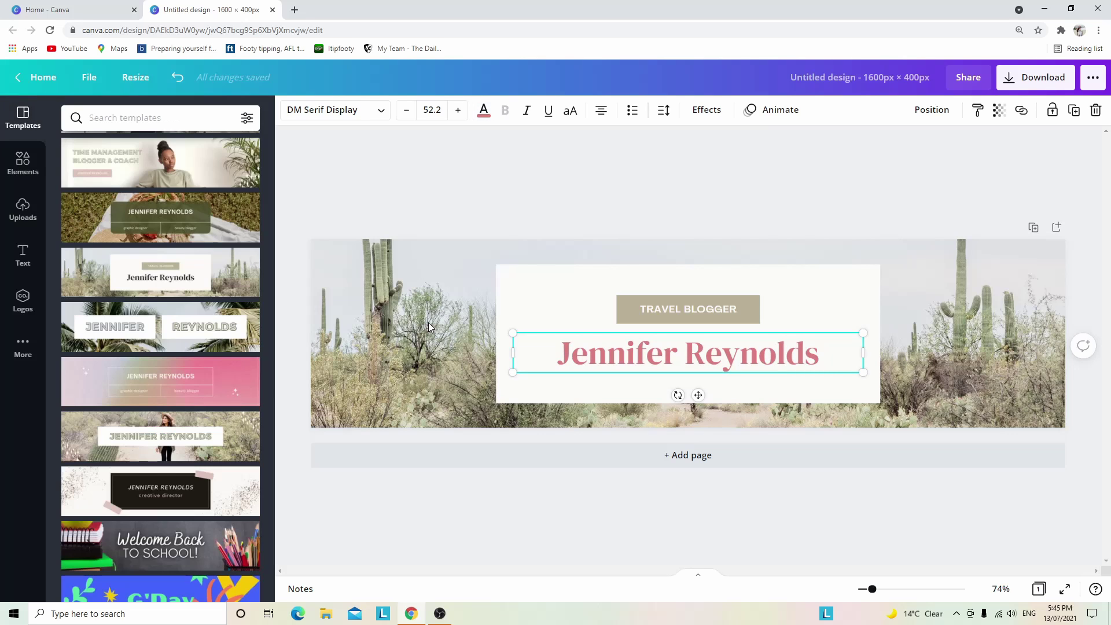
{"action": "left_click", "coordinate": [395, 299]}
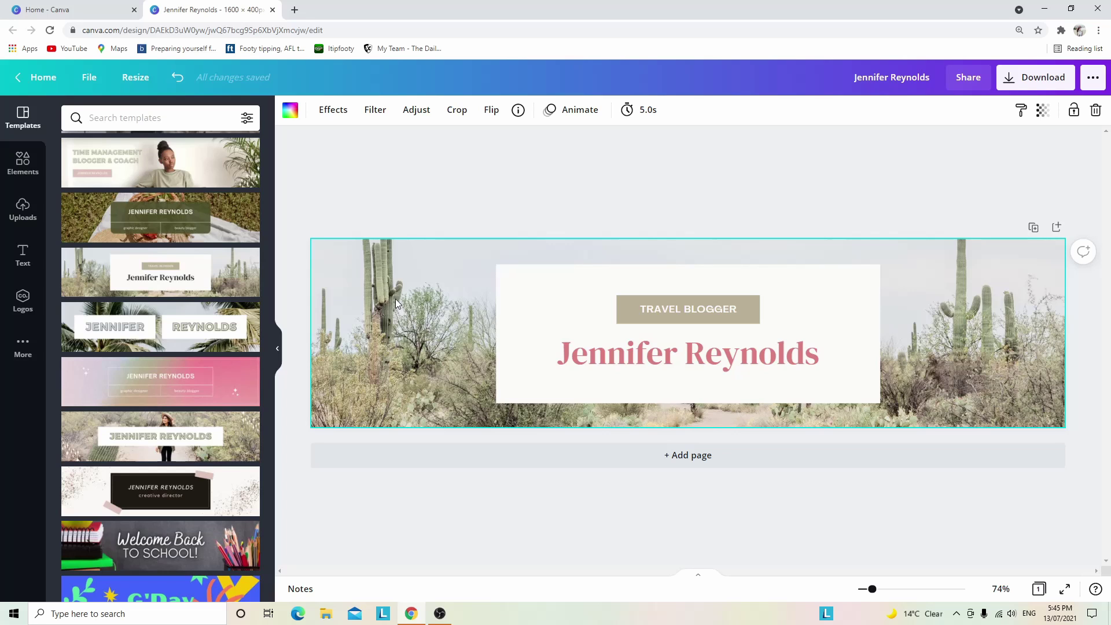
Replace the cactus background with a red flowers stock photo.
{"action": "left_click", "coordinate": [379, 182]}
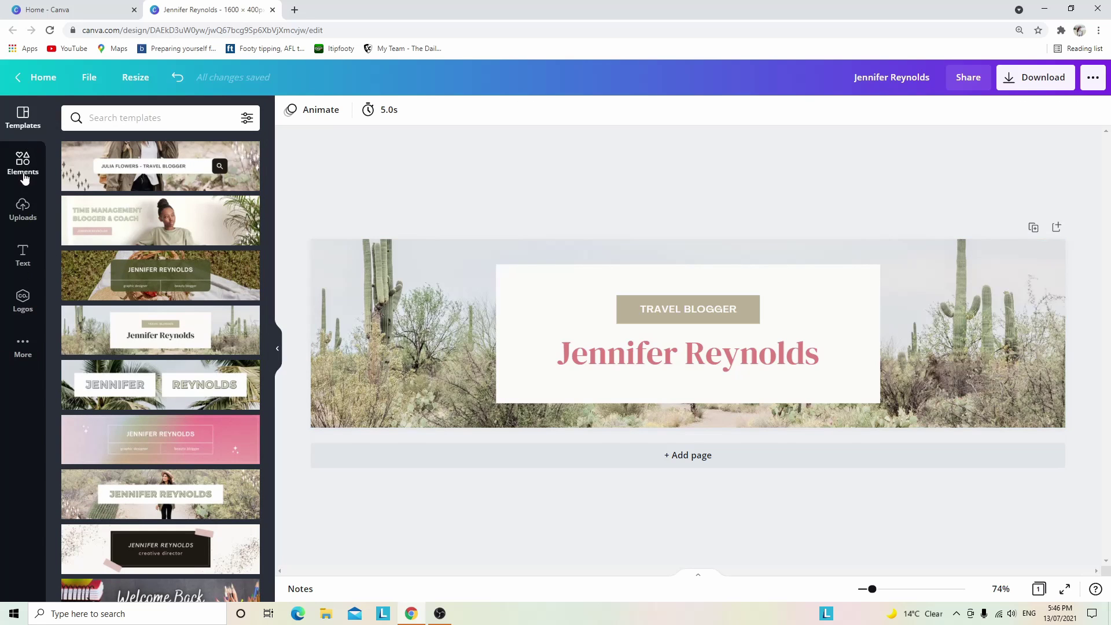
{"action": "left_click", "coordinate": [23, 347]}
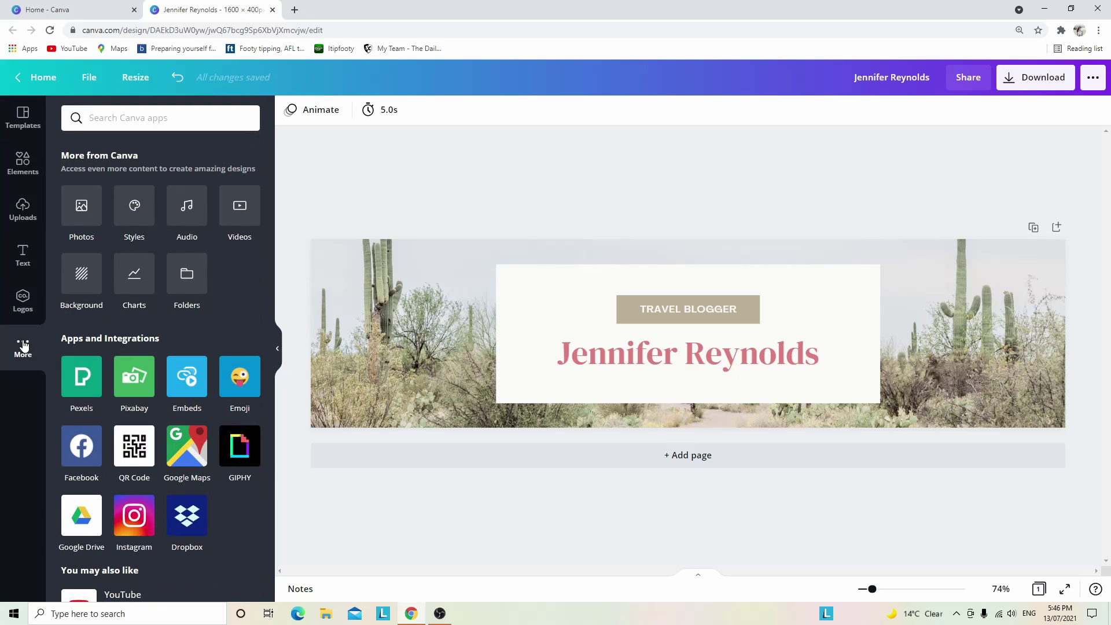
{"action": "left_click", "coordinate": [83, 208]}
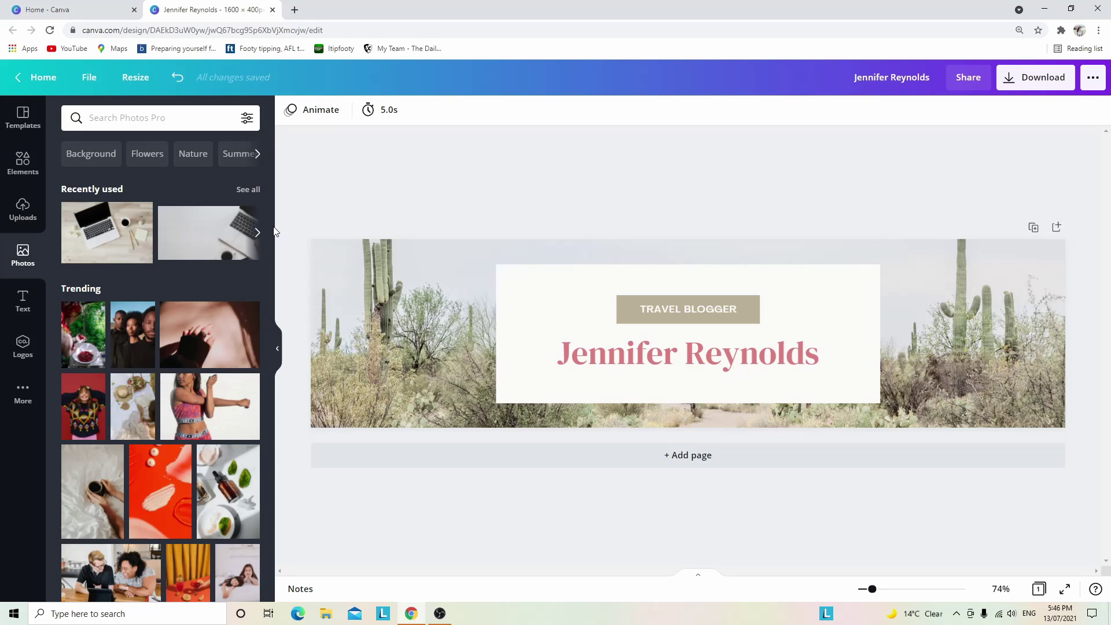
{"action": "left_click_drag", "start_coordinate": [270, 222], "coordinate": [280, 370]}
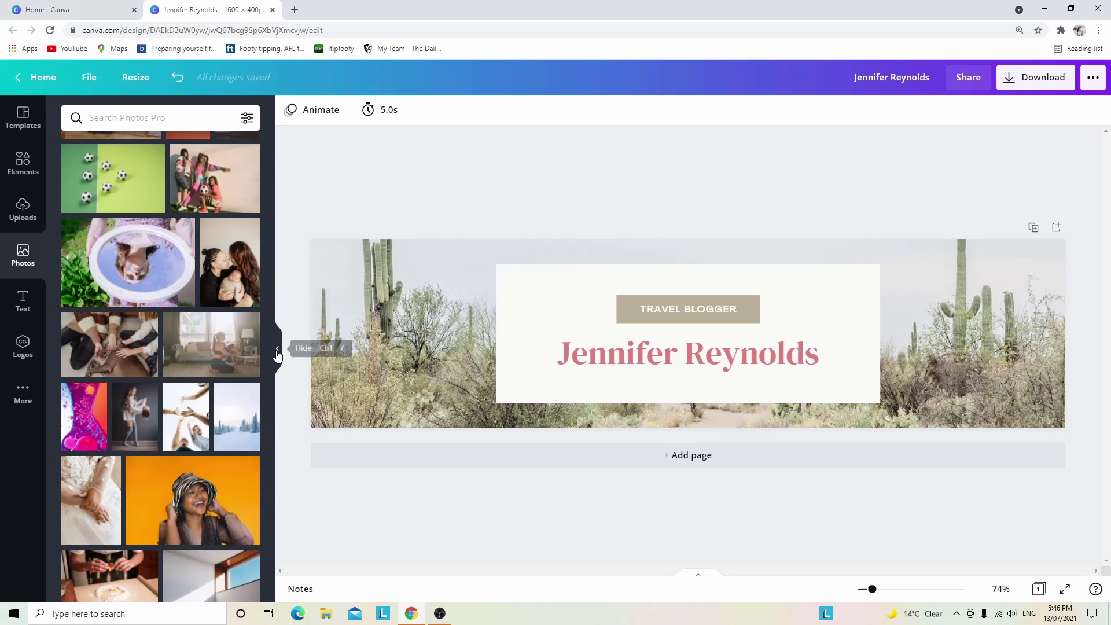
{"action": "scroll", "coordinate": [270, 349], "scroll_direction": "down", "scroll_amount": 3}
{"action": "scroll", "coordinate": [270, 349], "scroll_direction": "down", "scroll_amount": 6}
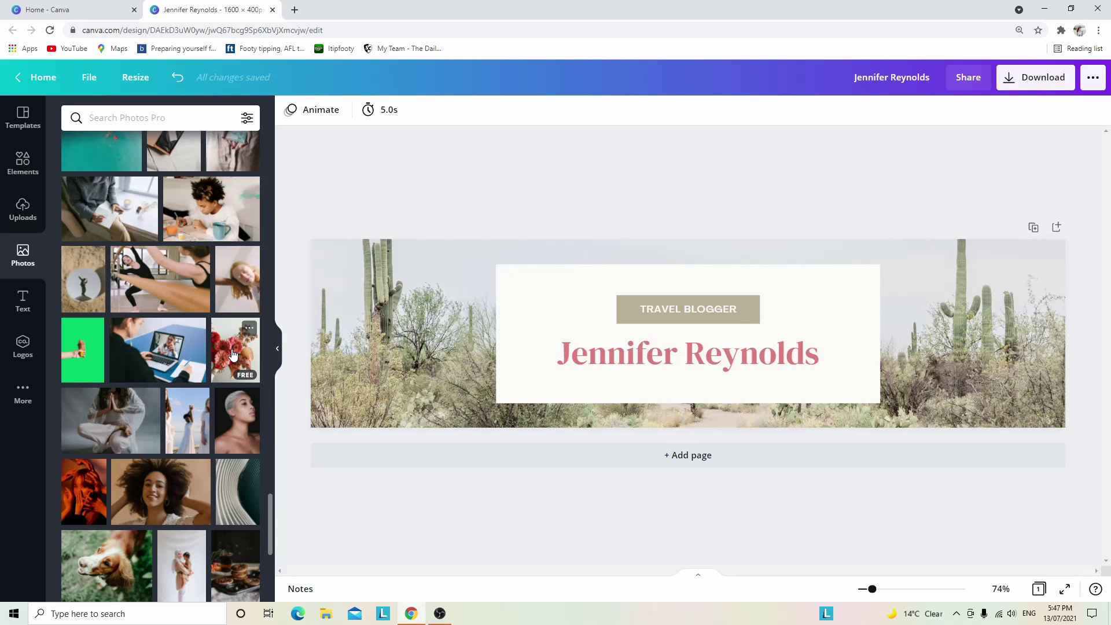
{"action": "left_click_drag", "start_coordinate": [233, 354], "coordinate": [321, 279]}
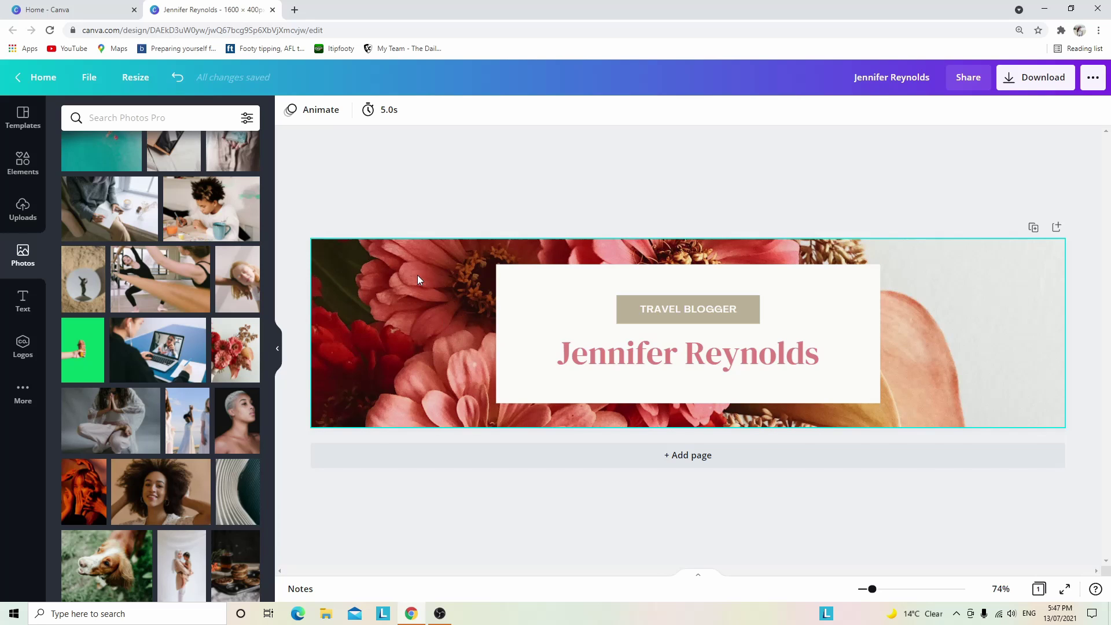
Shrink the white text box and move it and the name to the banner's right.
{"action": "left_click", "coordinate": [815, 305]}
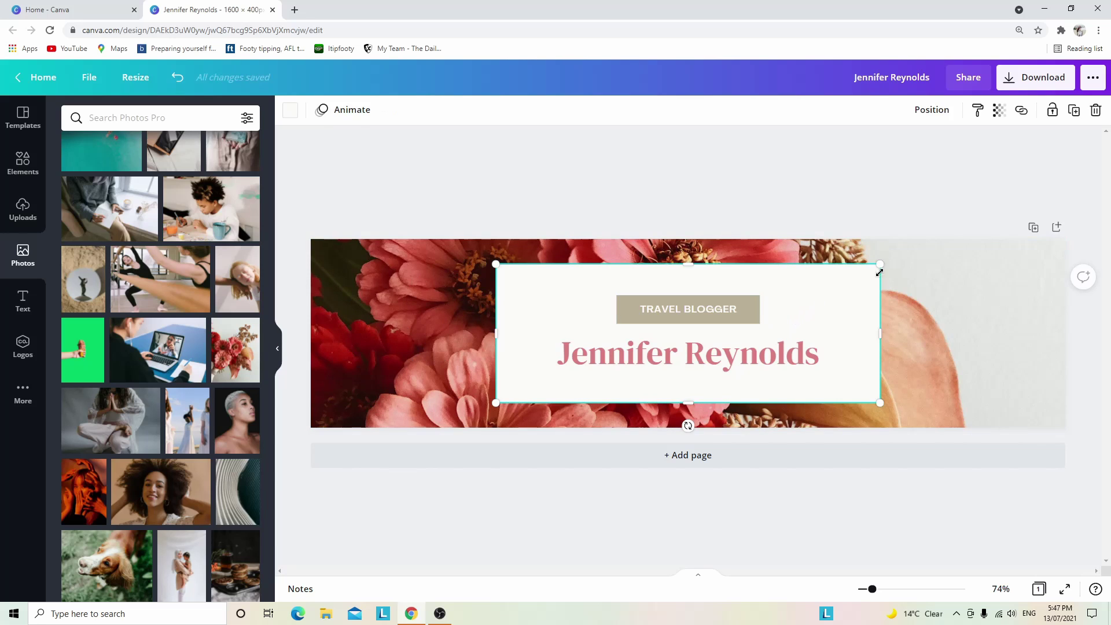
{"action": "left_click_drag", "start_coordinate": [880, 270], "coordinate": [827, 309]}
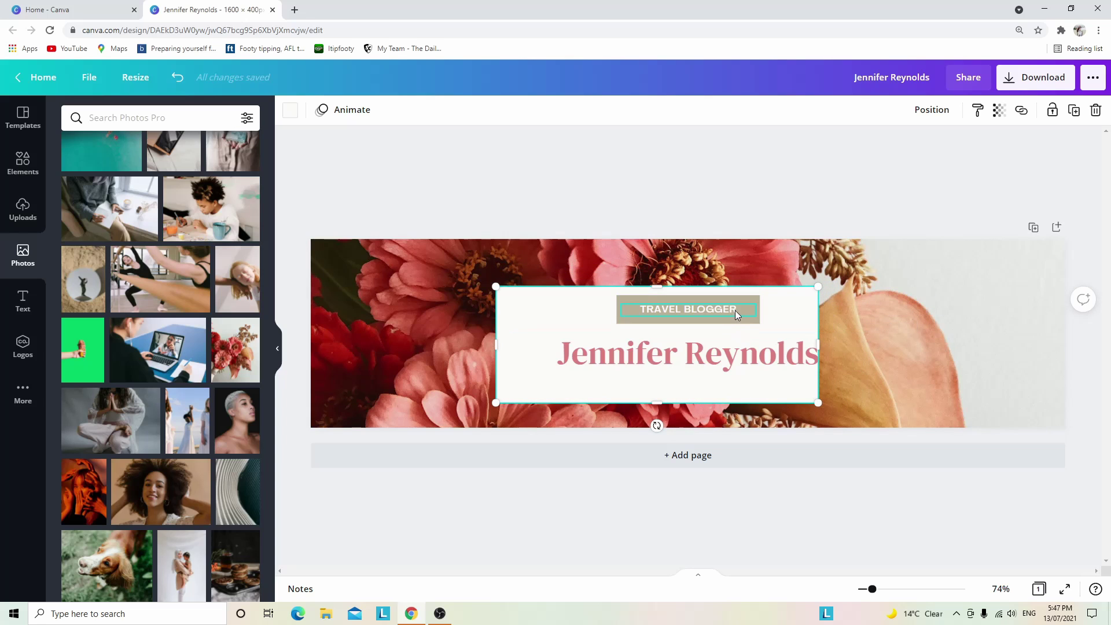
{"action": "left_click_drag", "start_coordinate": [567, 309], "coordinate": [782, 301]}
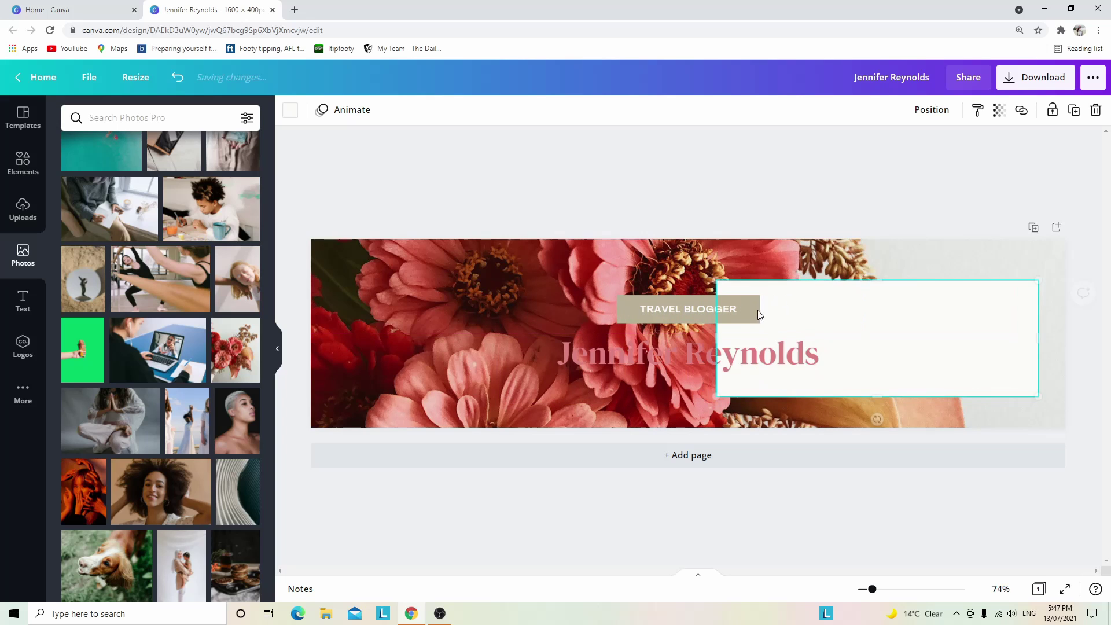
{"action": "left_click_drag", "start_coordinate": [633, 361], "coordinate": [809, 365]}
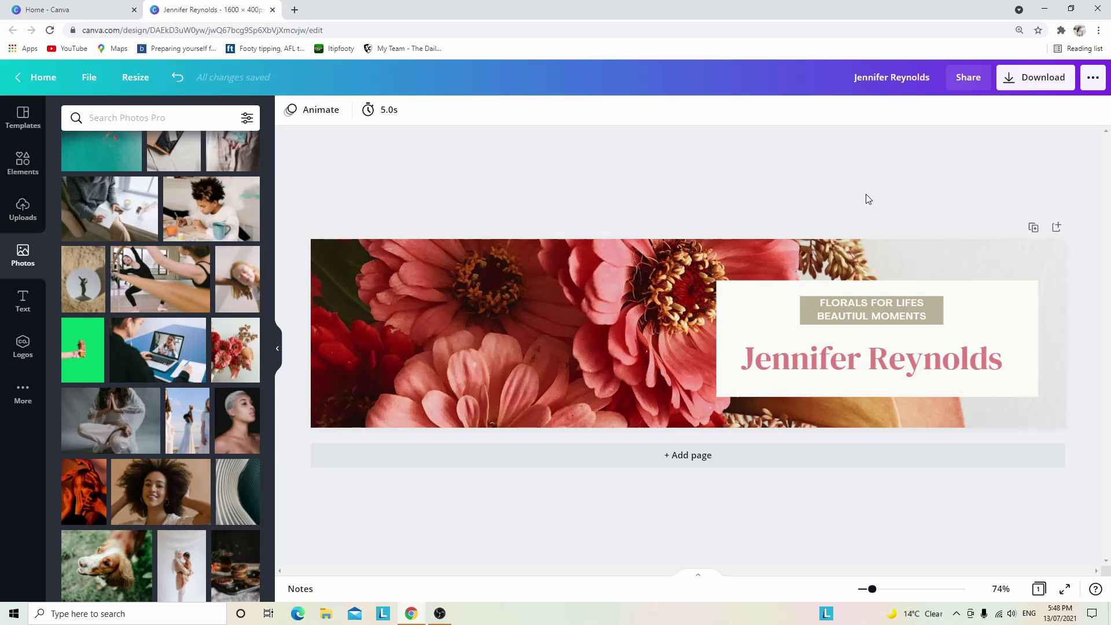
Duplicate the banner as page 2 and delete its white box, subtitle and name.
{"action": "key", "text": "ctrl+d"}
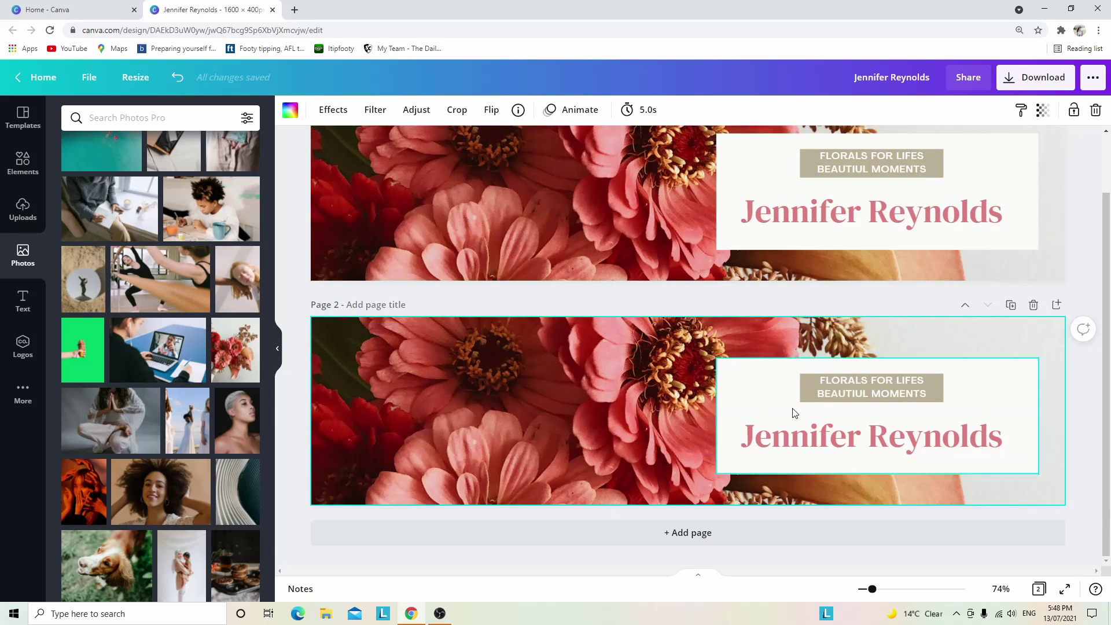
{"action": "left_click", "coordinate": [754, 390]}
{"action": "key", "text": "Delete"}
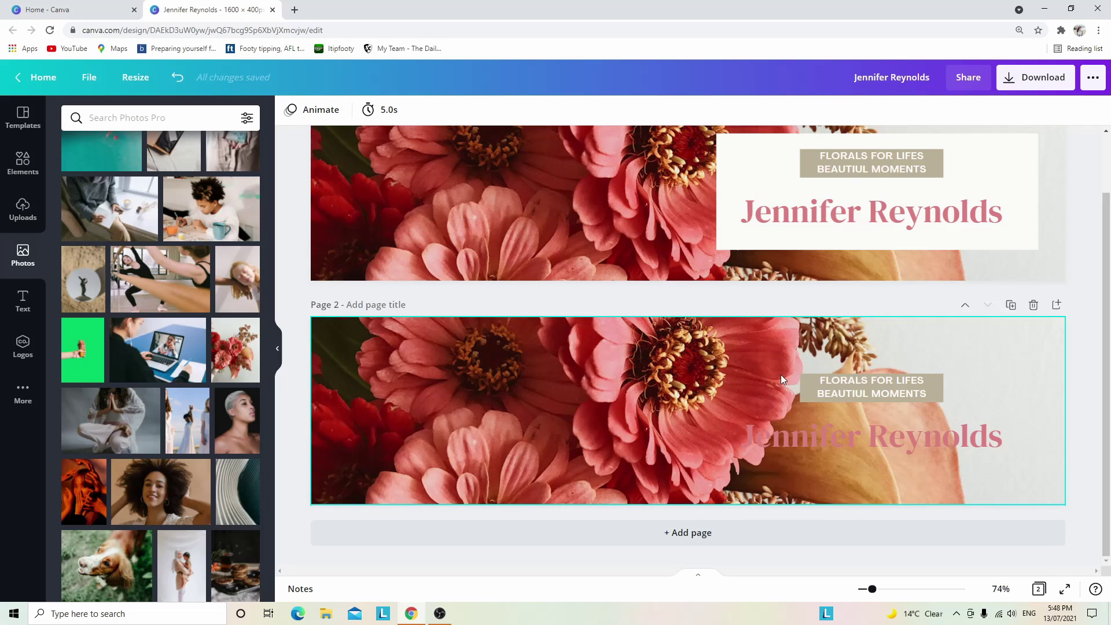
{"action": "left_click", "coordinate": [836, 387]}
{"action": "key", "text": "Delete"}
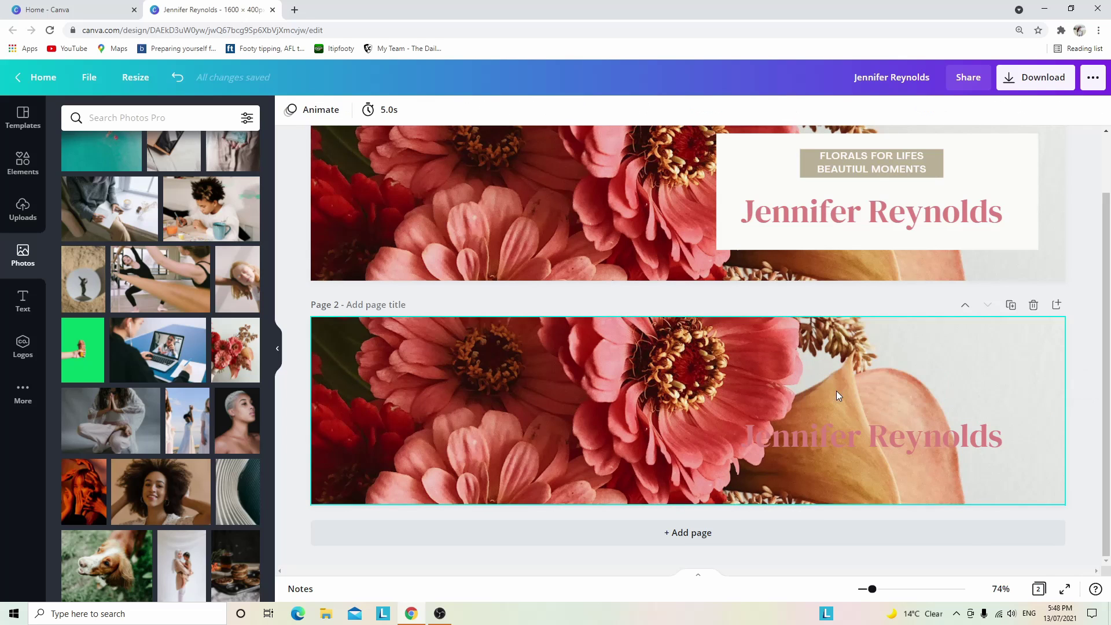
{"action": "left_click", "coordinate": [832, 440]}
{"action": "key", "text": "Delete"}
Add a square and stretch it into a shorter full-width pink bar, nudged up.
{"action": "left_click", "coordinate": [26, 184]}
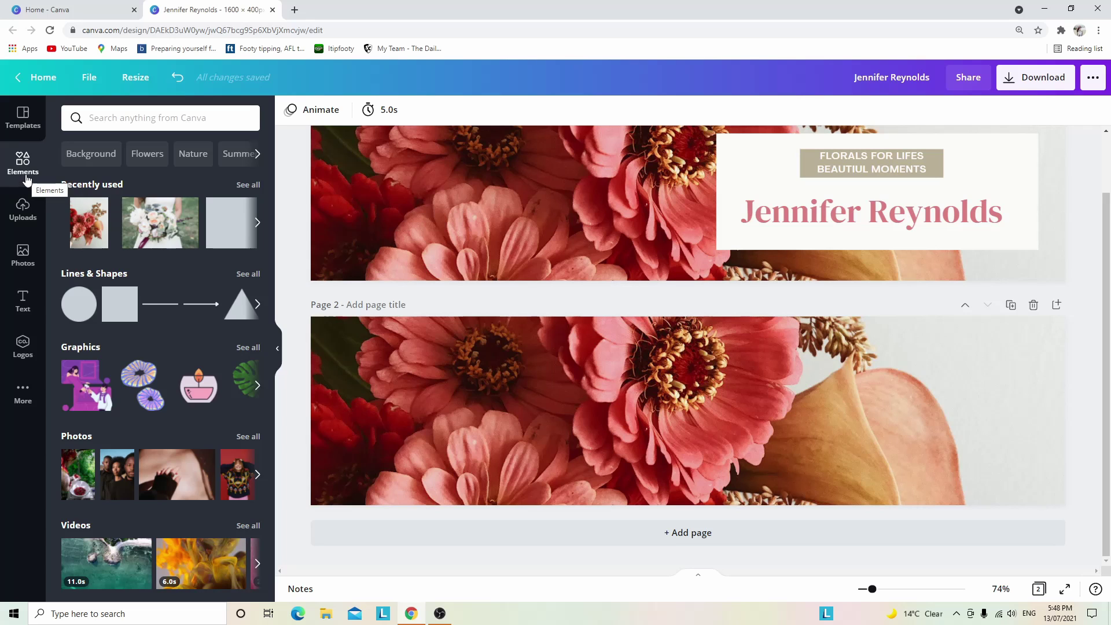
{"action": "left_click", "coordinate": [124, 302]}
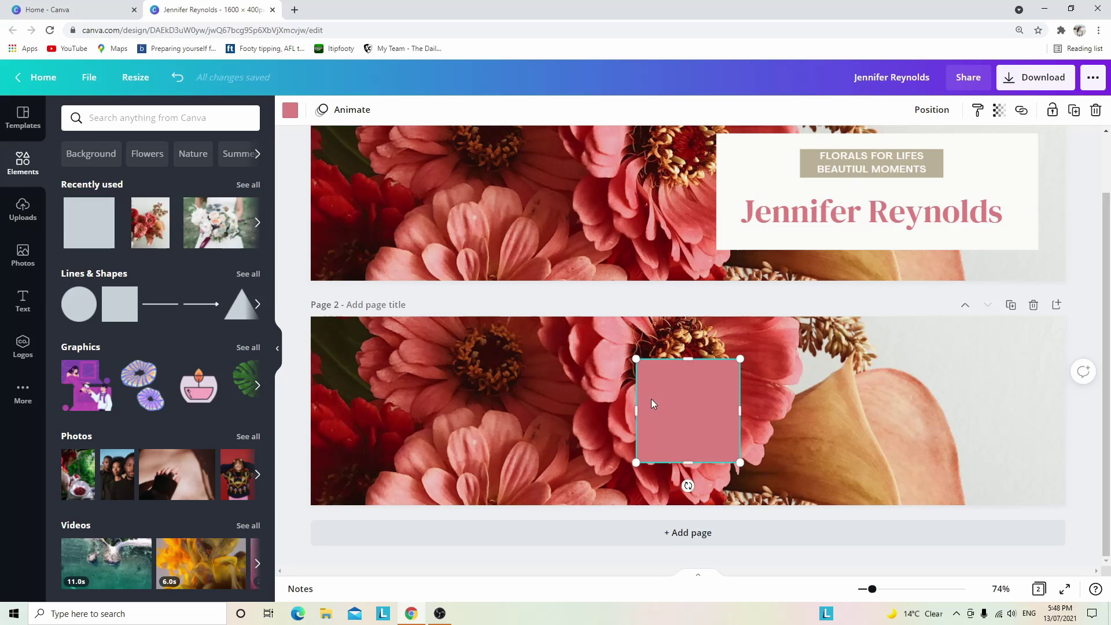
{"action": "left_click_drag", "start_coordinate": [635, 410], "coordinate": [311, 410]}
{"action": "left_click_drag", "start_coordinate": [740, 411], "coordinate": [1105, 408]}
{"action": "left_click_drag", "start_coordinate": [714, 360], "coordinate": [720, 411]}
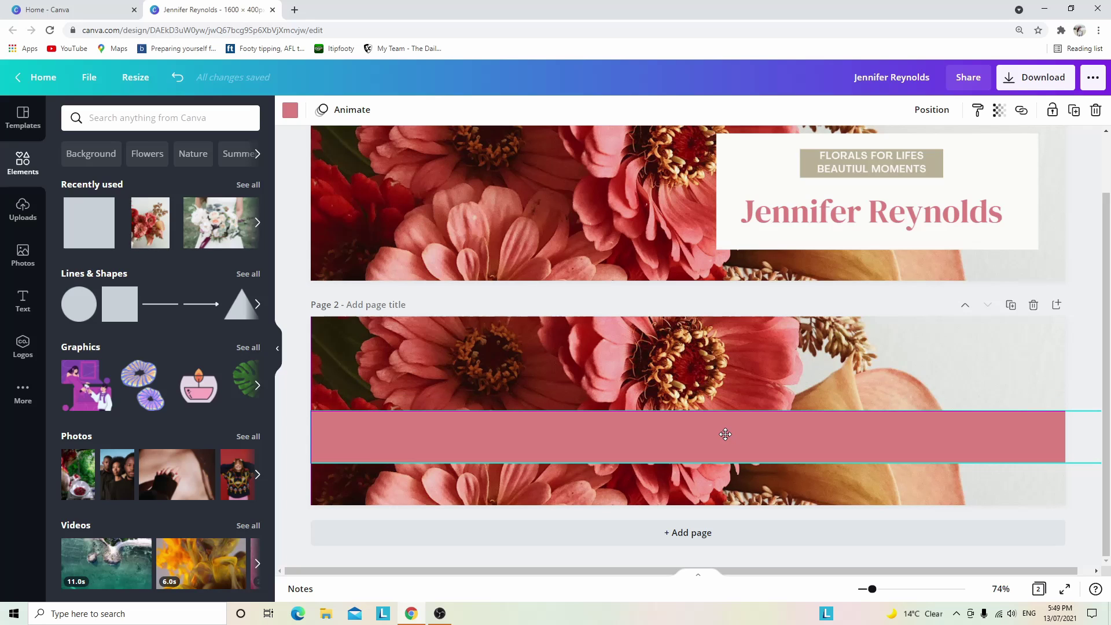
{"action": "left_click_drag", "start_coordinate": [725, 434], "coordinate": [724, 408]}
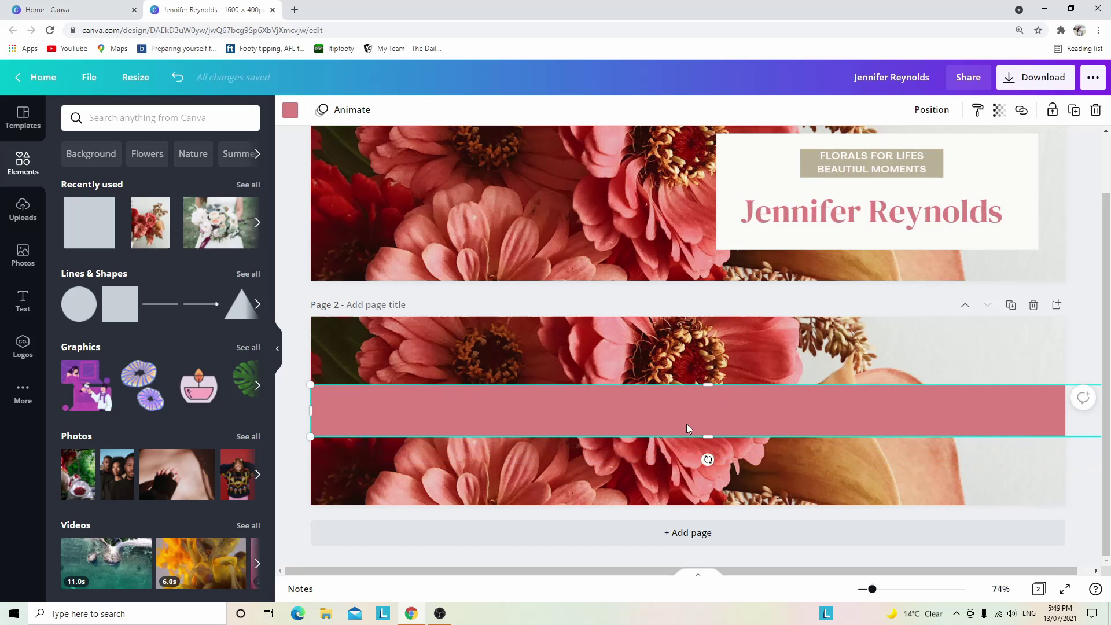
{"action": "left_click", "coordinate": [22, 301]}
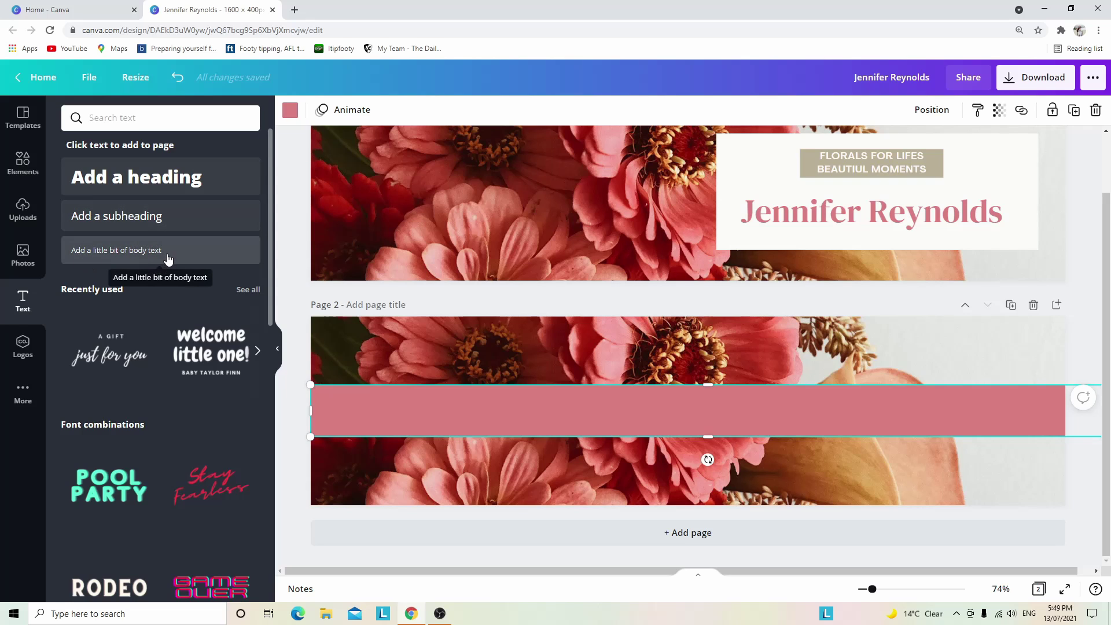
Add a heading on the pink bar reading 'Florals By Felicity'.
{"action": "scroll", "coordinate": [220, 292], "scroll_direction": "down", "scroll_amount": 12}
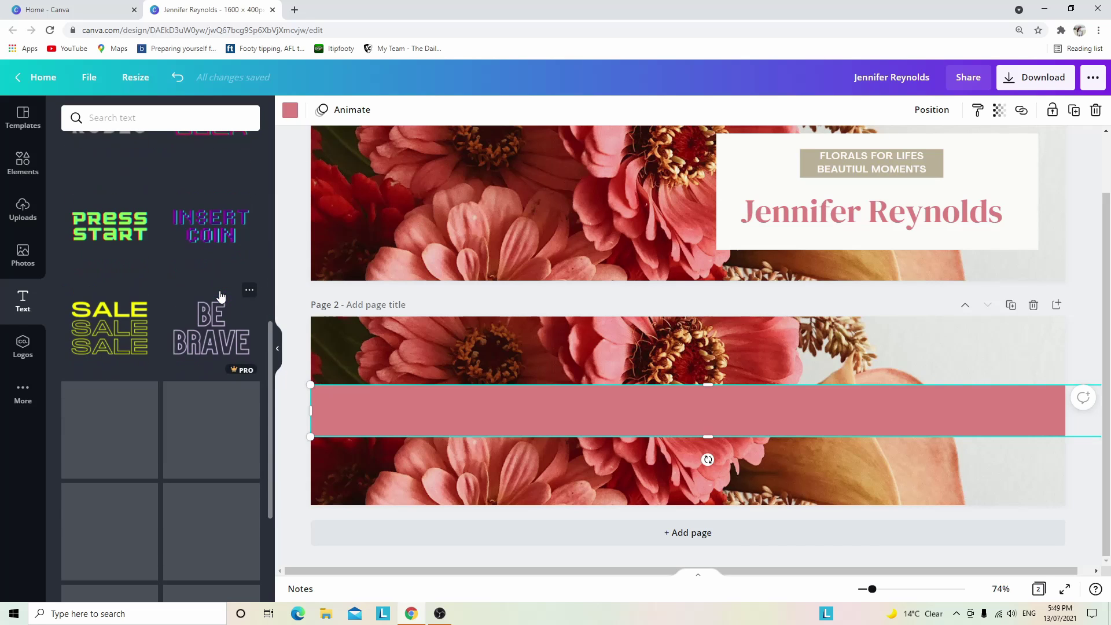
{"action": "scroll", "coordinate": [220, 293], "scroll_direction": "down", "scroll_amount": 7}
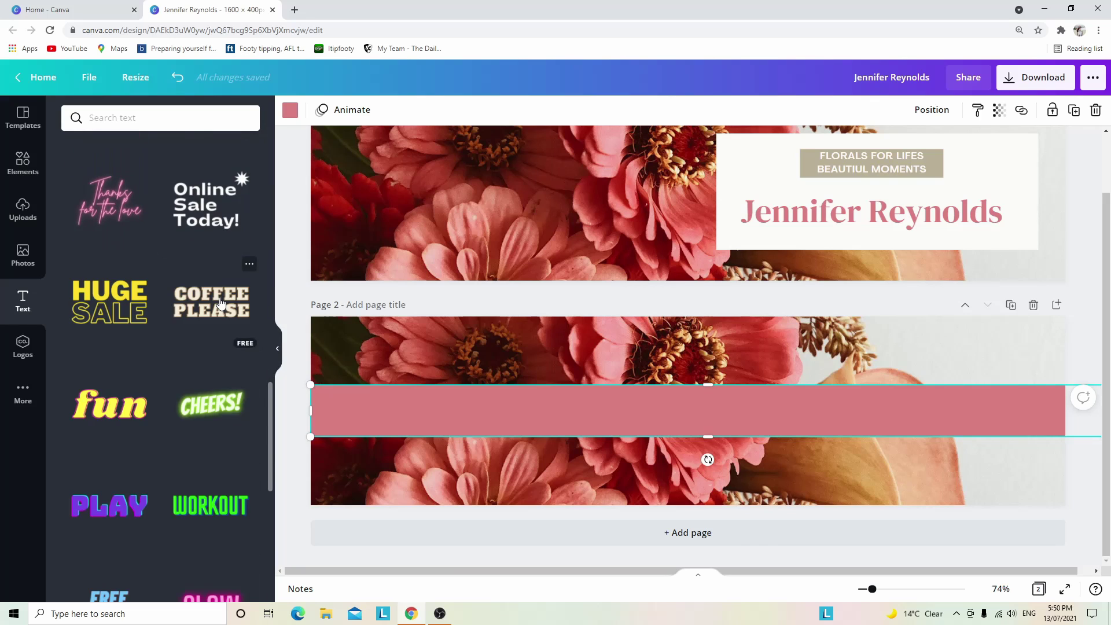
{"action": "key", "text": "Escape"}
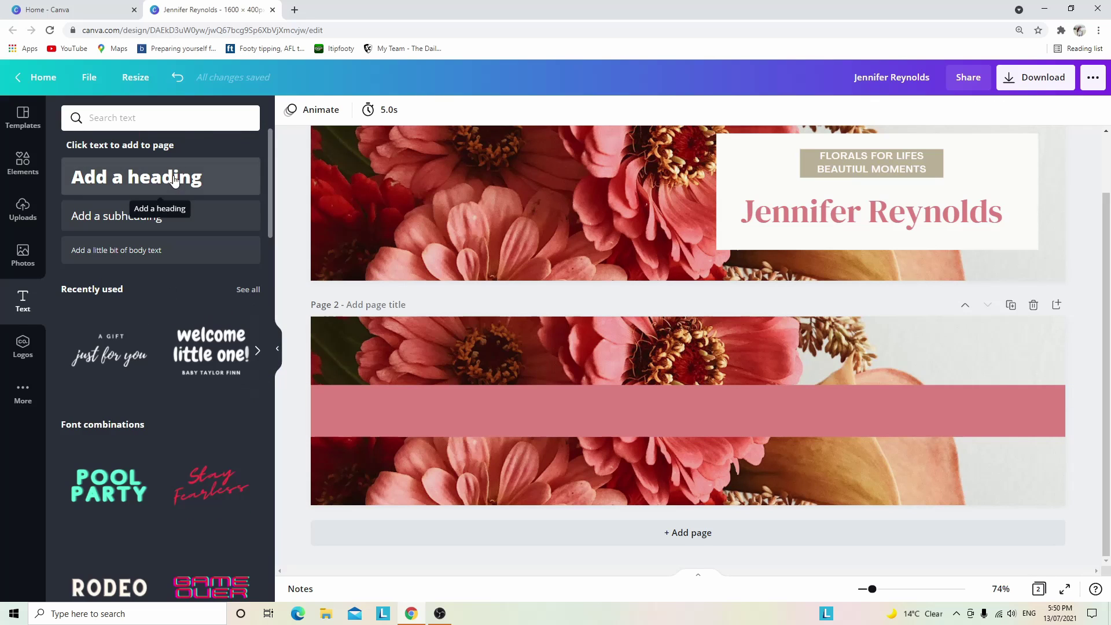
{"action": "left_click", "coordinate": [136, 176]}
{"action": "key", "text": "BackSpace"}
{"action": "type", "text": "Flo"}
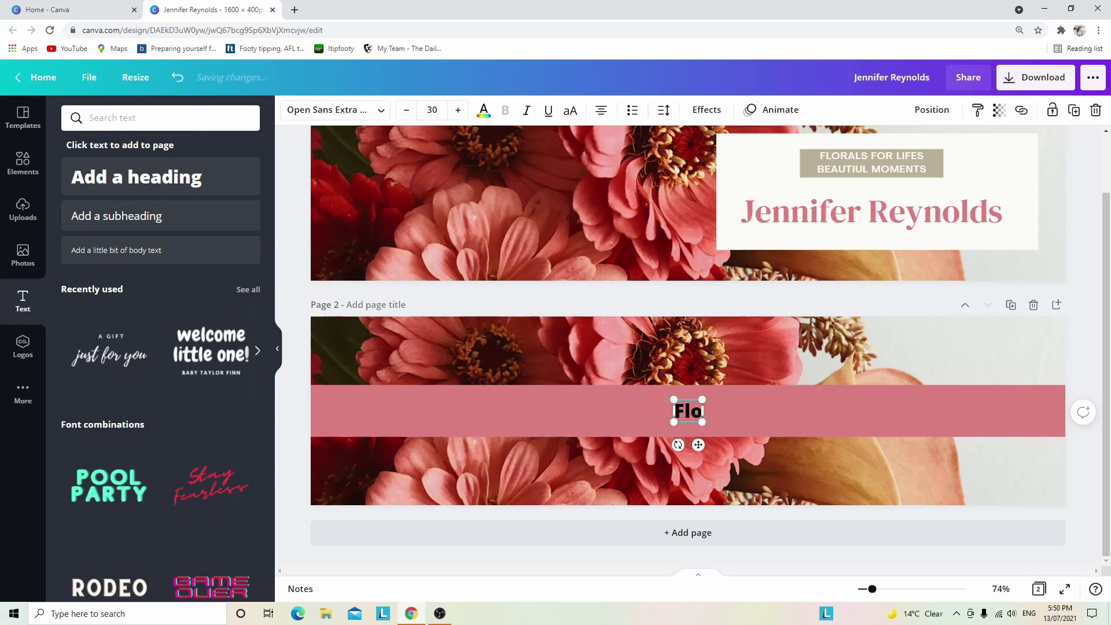
{"action": "type", "text": "rals By Felicity"}
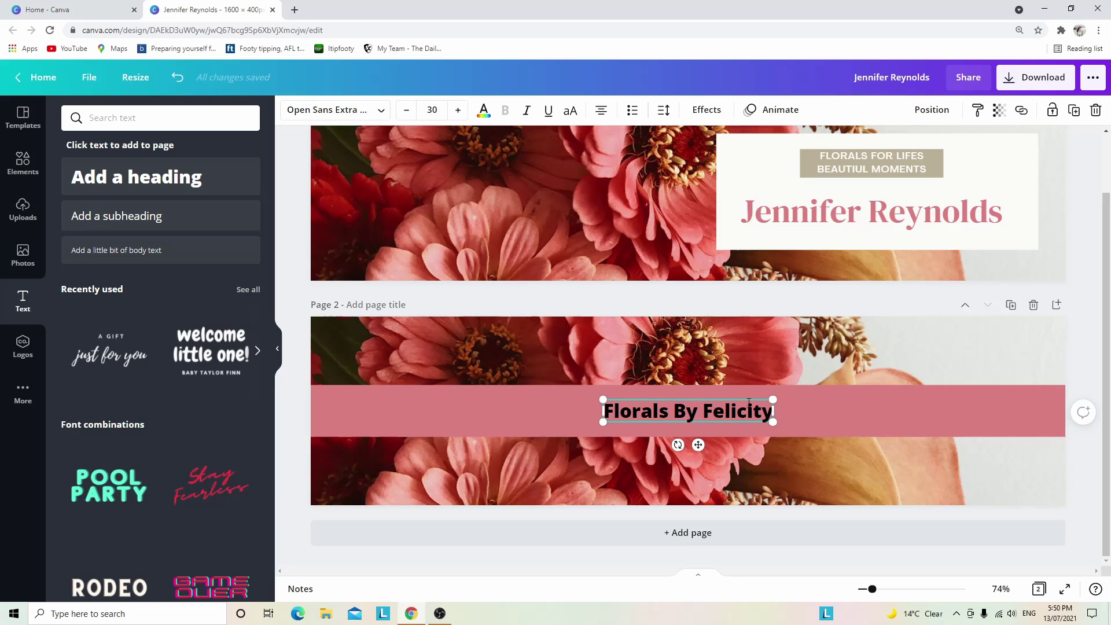
Enlarge the heading, centre it on the pink bar and make it white.
{"action": "left_click_drag", "start_coordinate": [775, 401], "coordinate": [868, 386]}
{"action": "left_click", "coordinate": [870, 461]}
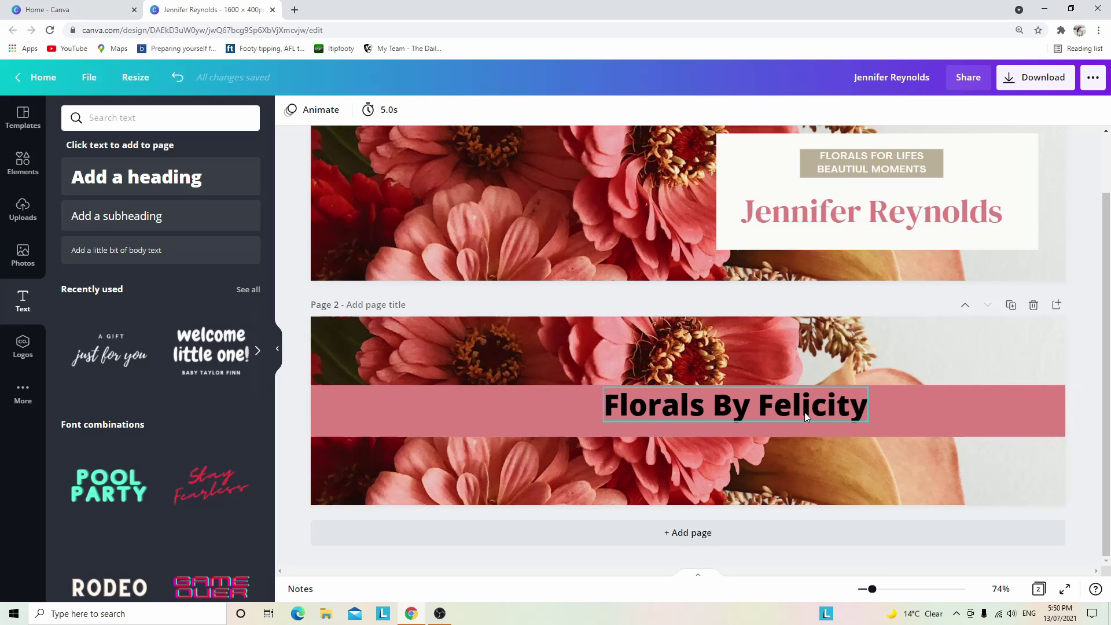
{"action": "left_click_drag", "start_coordinate": [807, 415], "coordinate": [780, 421]}
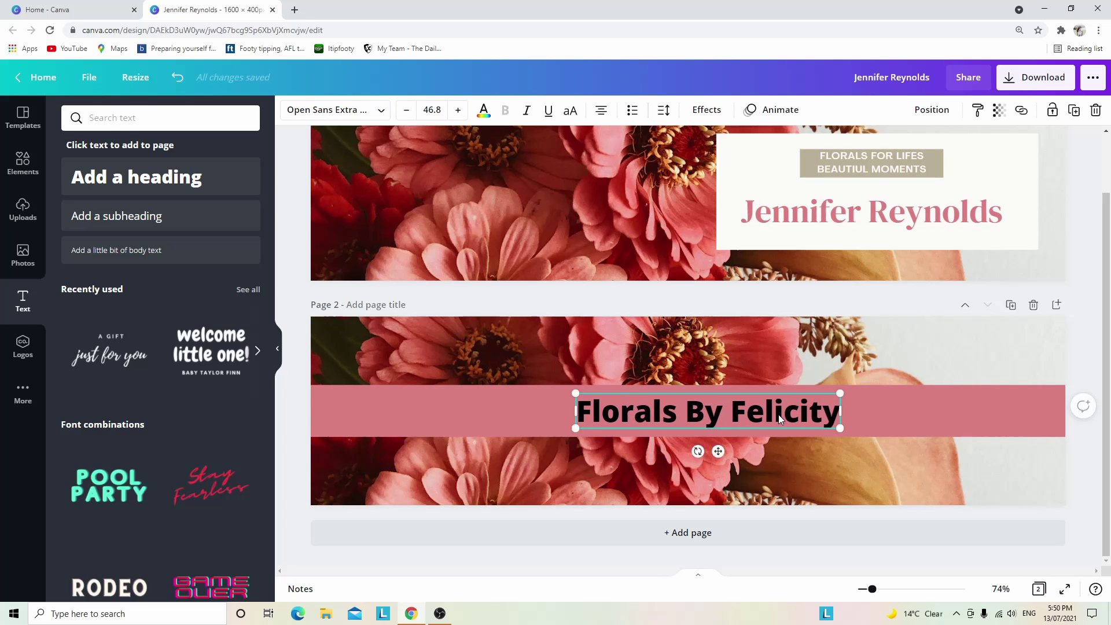
{"action": "left_click", "coordinate": [485, 110]}
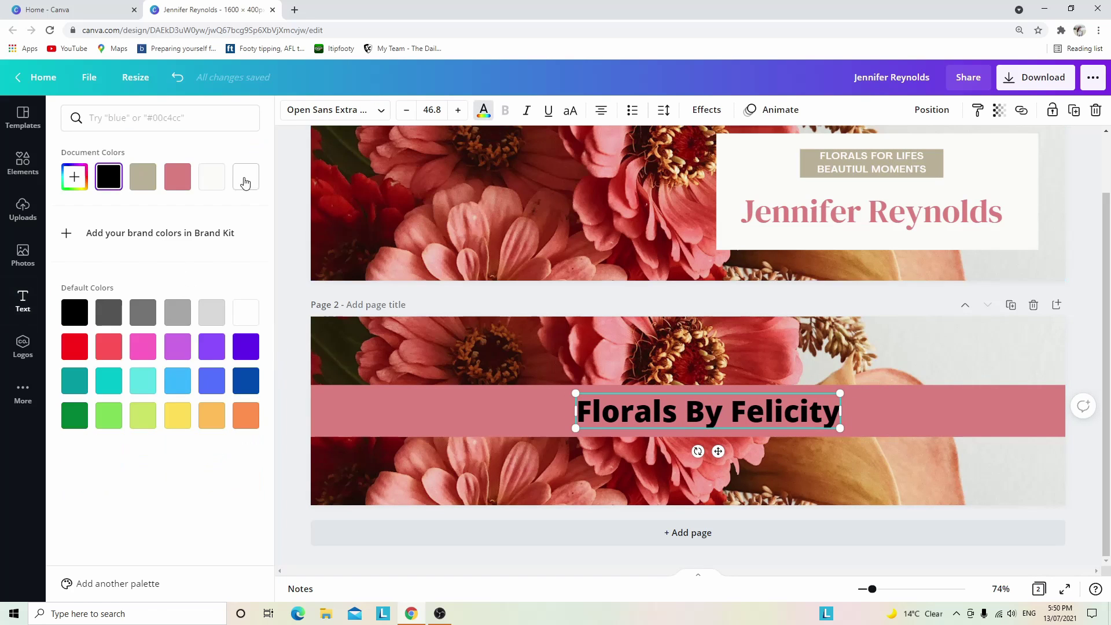
{"action": "left_click", "coordinate": [245, 179]}
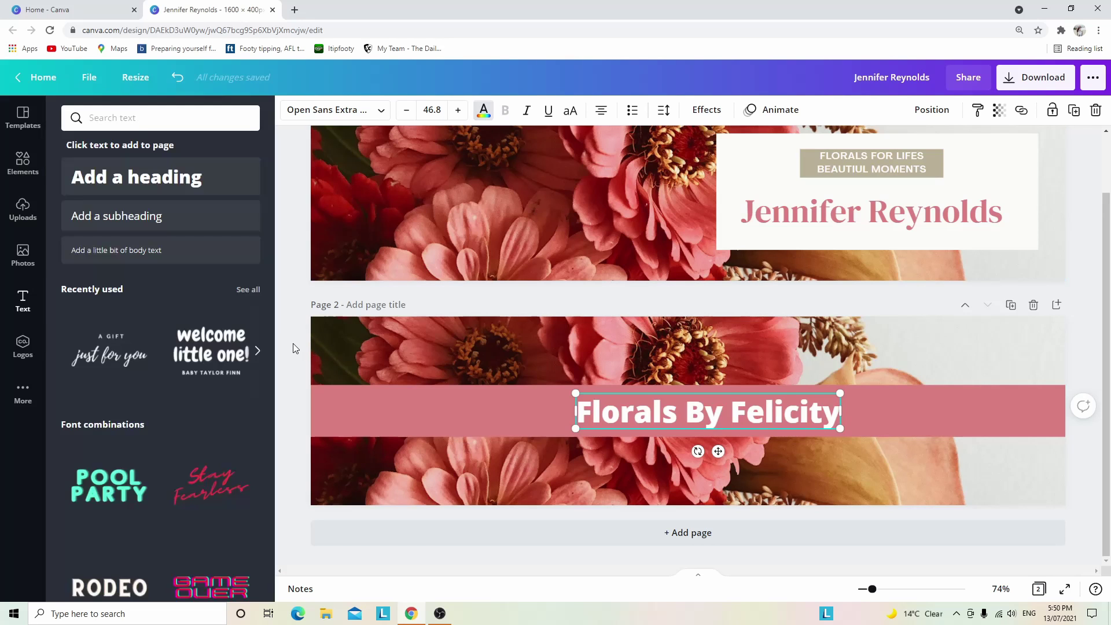
{"action": "left_click", "coordinate": [293, 497]}
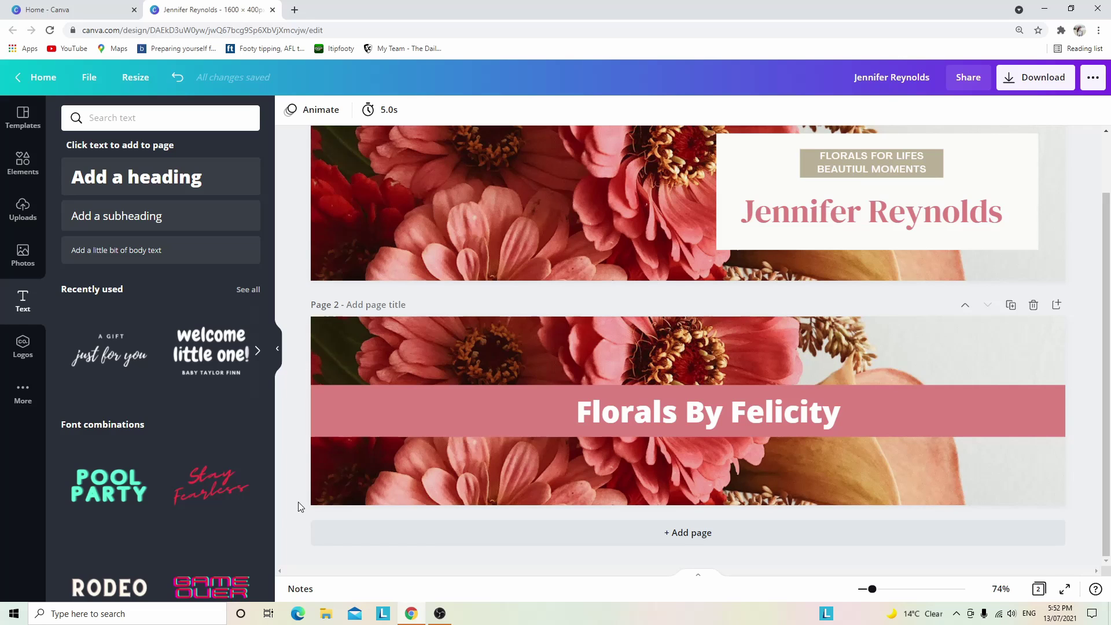
Lower the pink bar's transparency to 63 so the flowers show through.
{"action": "left_click", "coordinate": [497, 413]}
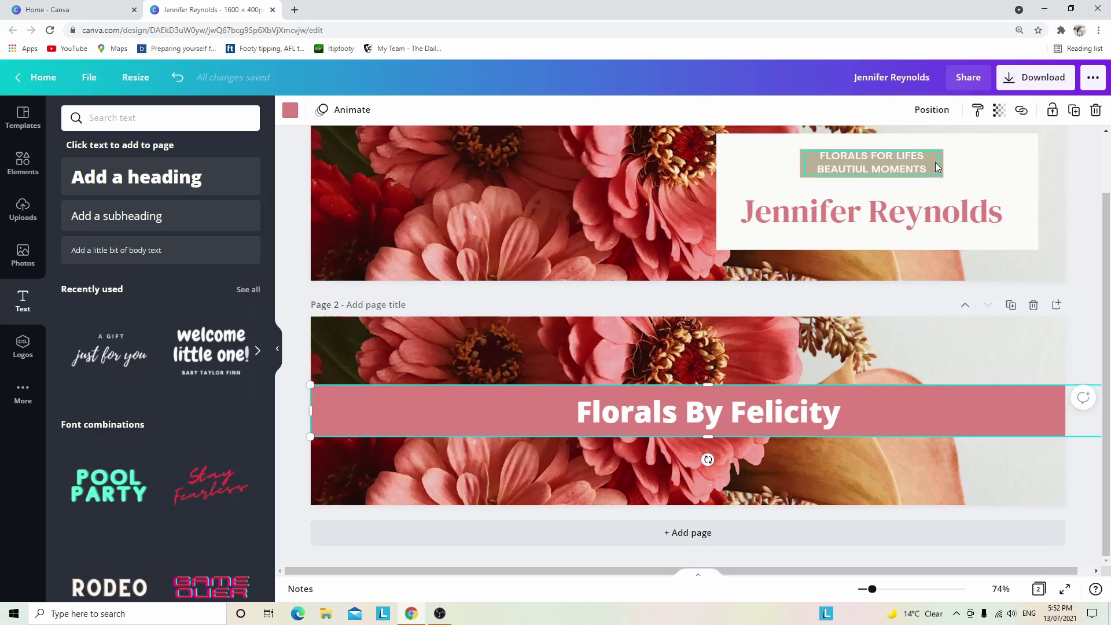
{"action": "left_click", "coordinate": [999, 111]}
{"action": "left_click_drag", "start_coordinate": [957, 149], "coordinate": [929, 162]}
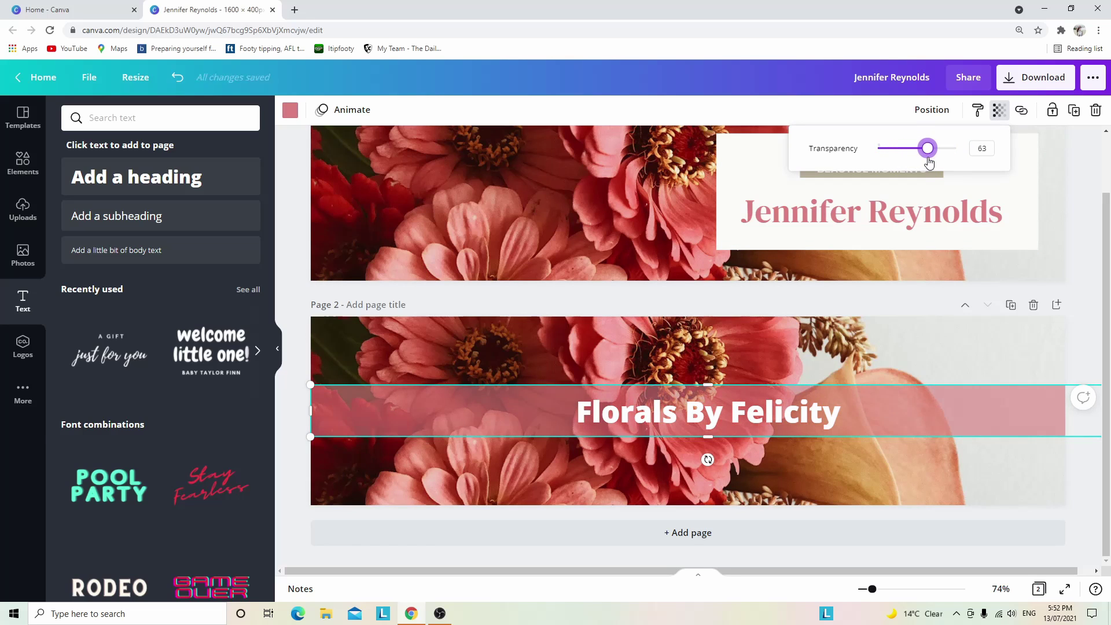
{"action": "left_click", "coordinate": [301, 458]}
Duplicate page 2 as page 3 and delete its photo, pink bar and heading.
{"action": "left_click", "coordinate": [301, 458]}
{"action": "scroll", "coordinate": [295, 466], "scroll_direction": "up", "scroll_amount": 1}
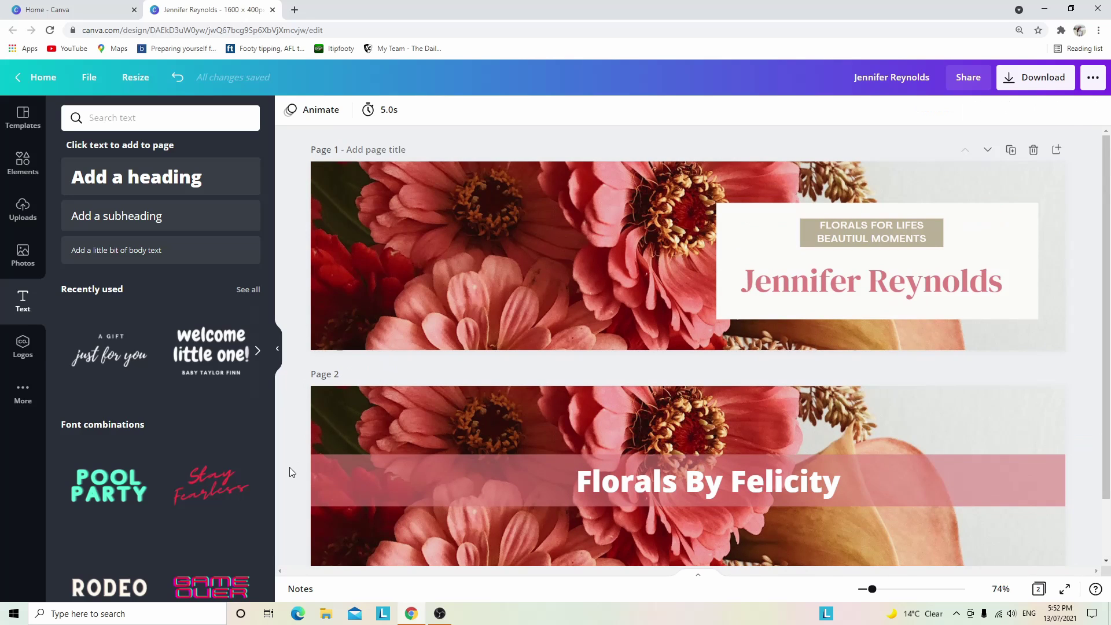
{"action": "scroll", "coordinate": [292, 472], "scroll_direction": "down", "scroll_amount": 1}
{"action": "scroll", "coordinate": [291, 473], "scroll_direction": "up", "scroll_amount": 1}
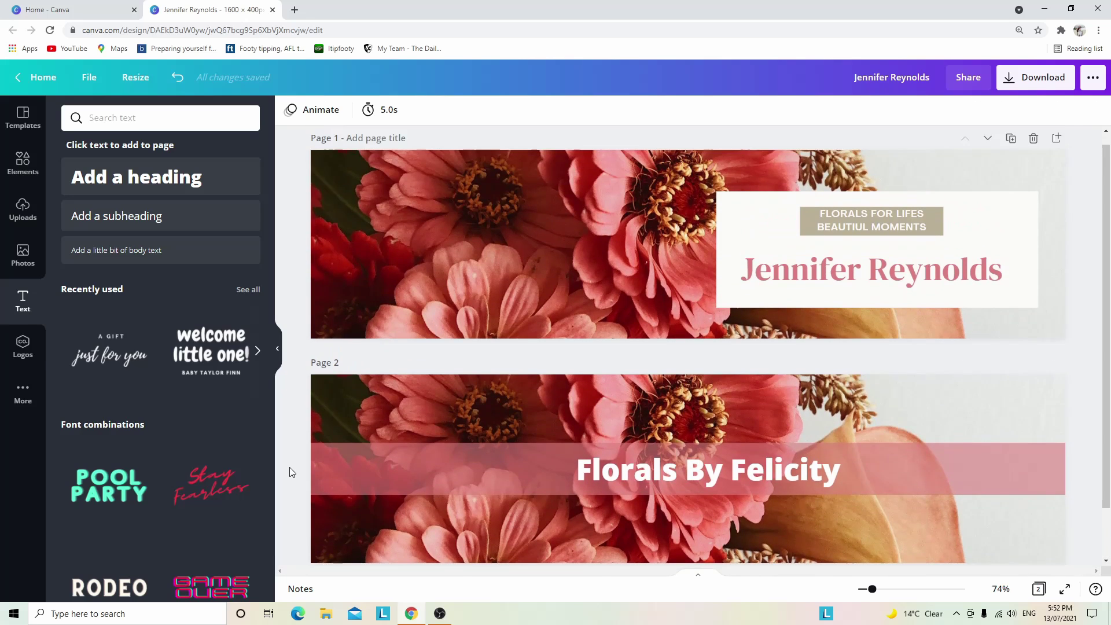
{"action": "scroll", "coordinate": [292, 472], "scroll_direction": "down", "scroll_amount": 1}
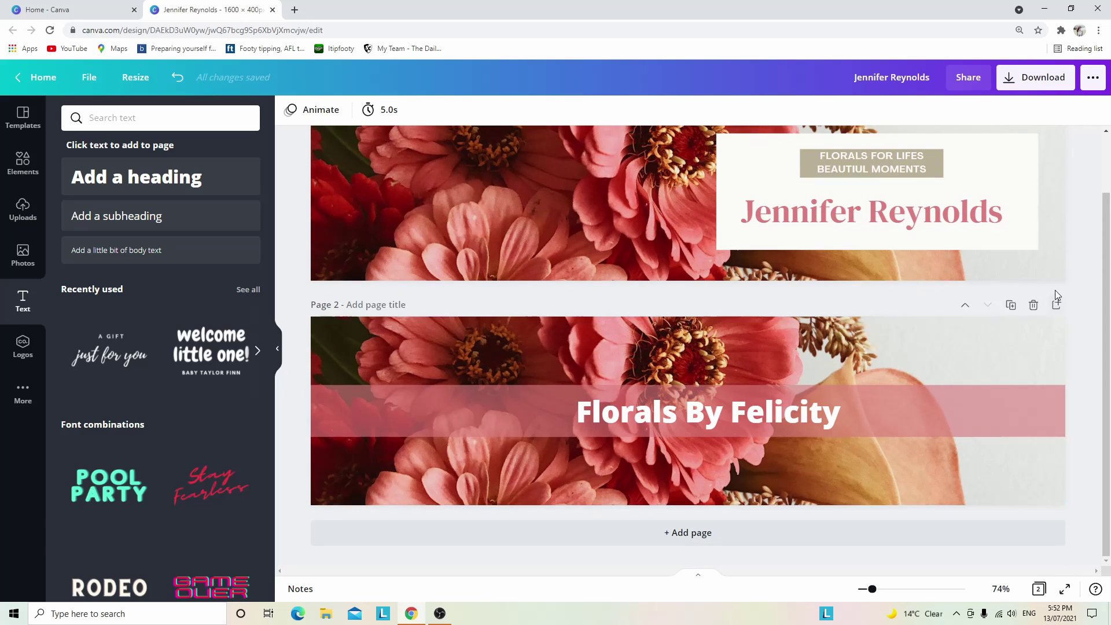
{"action": "left_click", "coordinate": [1011, 306]}
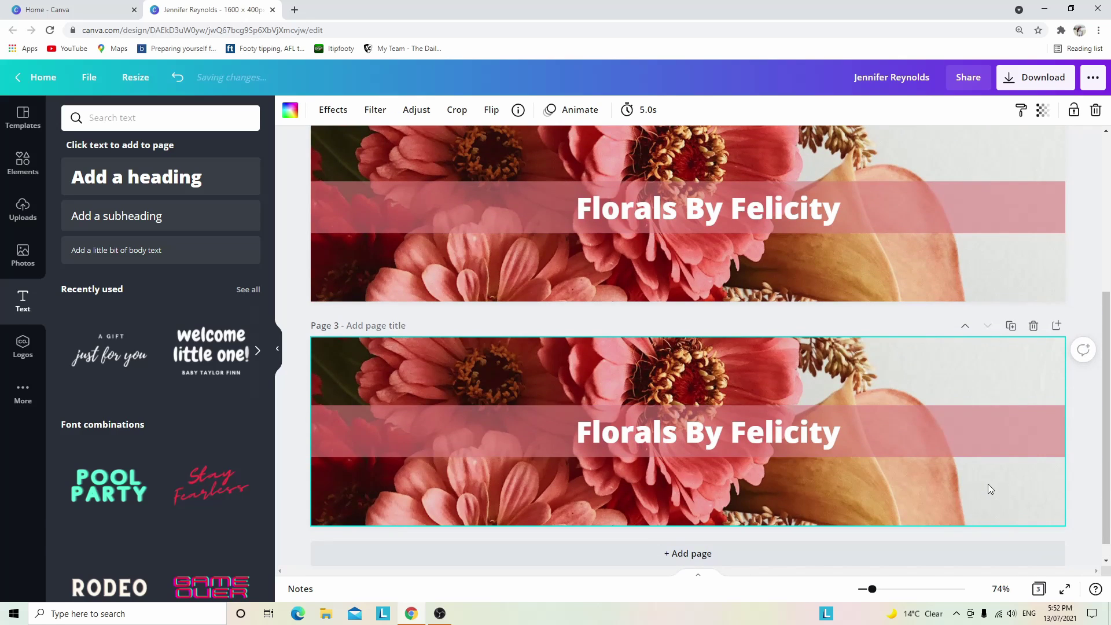
{"action": "key", "text": "Delete"}
{"action": "left_click", "coordinate": [929, 437]}
{"action": "key", "text": "Delete"}
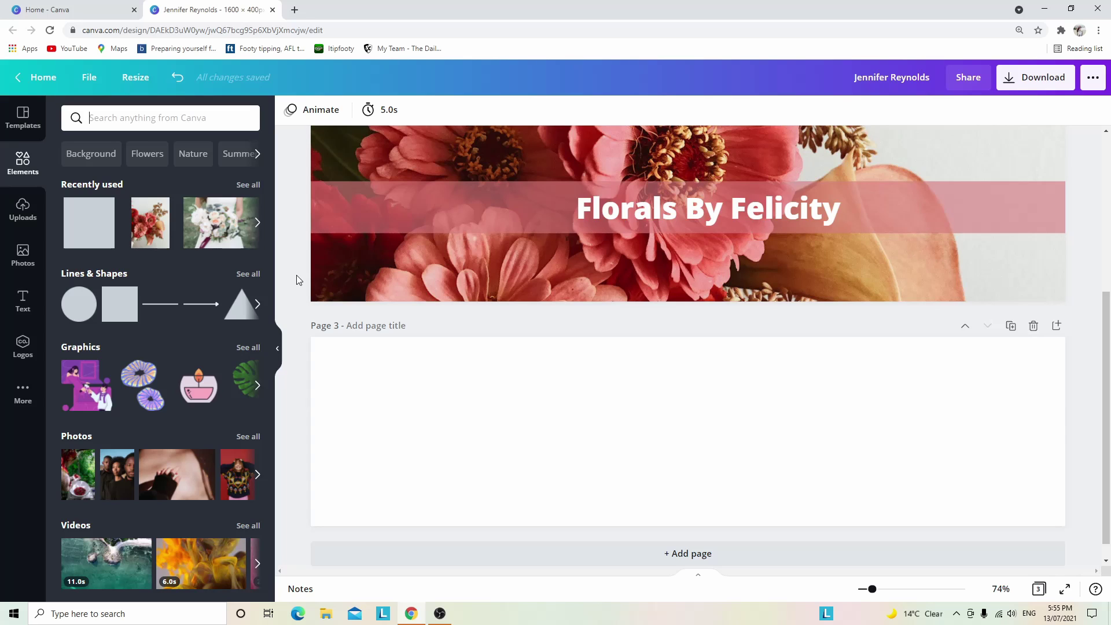
Search elements for 'rainbow' and place the pastel rainbow at page 3's left side.
{"action": "type", "text": "rainbow"}
{"action": "key", "text": "Return"}
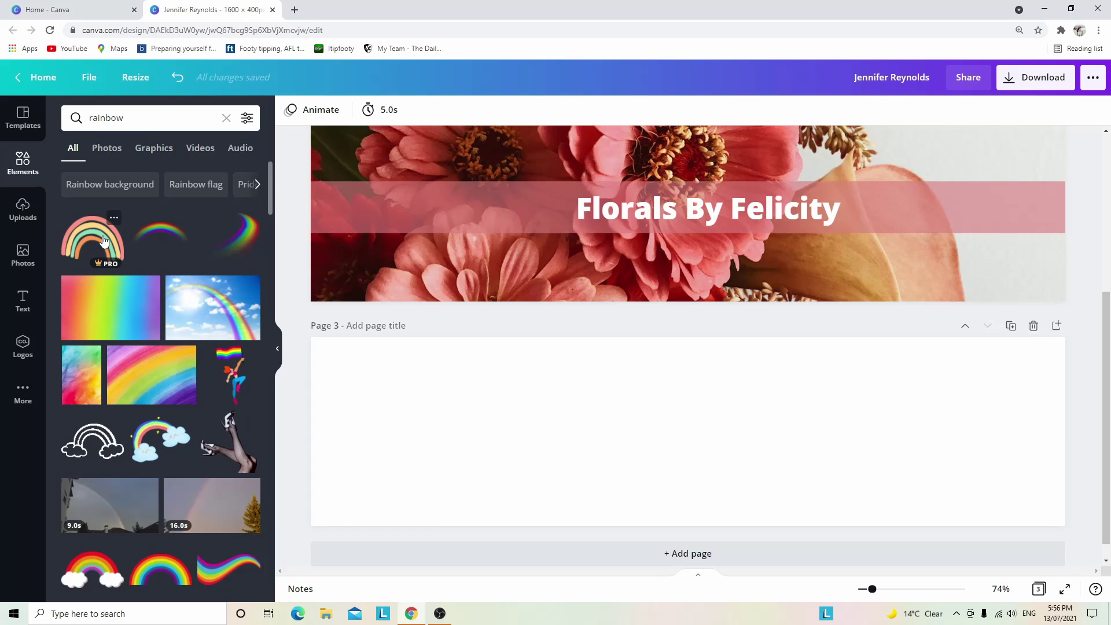
{"action": "scroll", "coordinate": [114, 255], "scroll_direction": "down", "scroll_amount": 1}
{"action": "scroll", "coordinate": [114, 255], "scroll_direction": "down", "scroll_amount": 4}
{"action": "scroll", "coordinate": [177, 303], "scroll_direction": "down", "scroll_amount": 3}
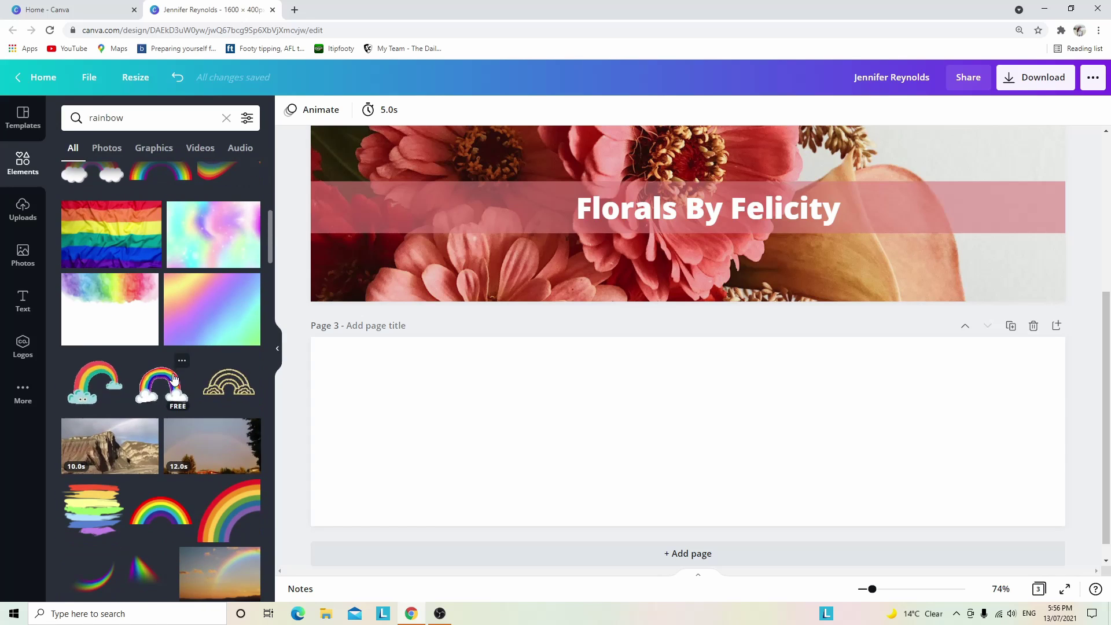
{"action": "scroll", "coordinate": [156, 295], "scroll_direction": "down", "scroll_amount": 4}
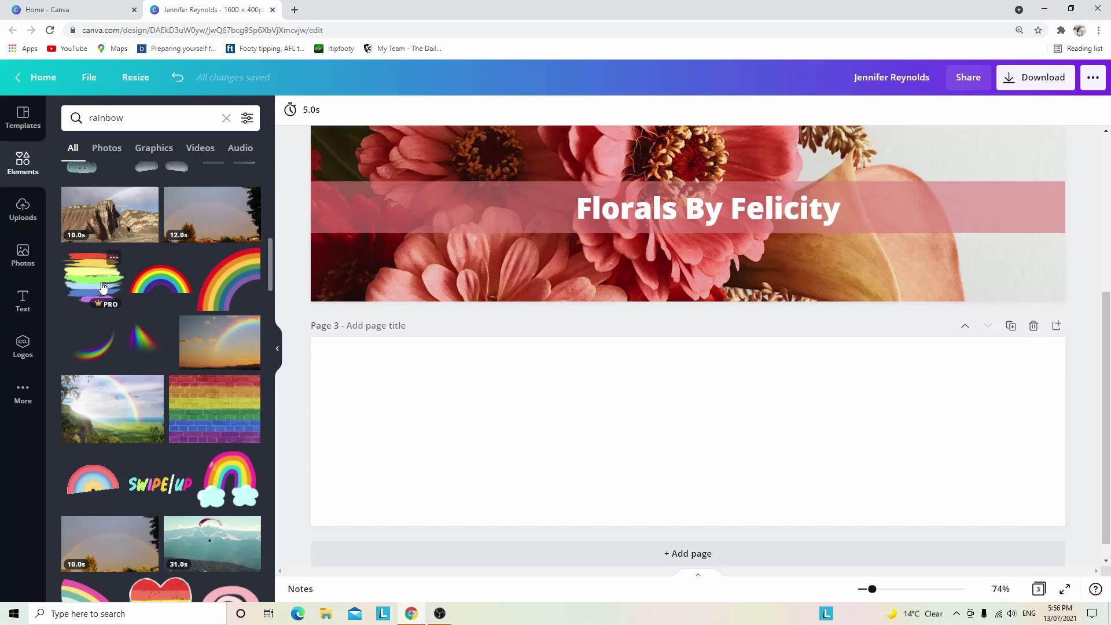
{"action": "scroll", "coordinate": [217, 316], "scroll_direction": "down", "scroll_amount": 3}
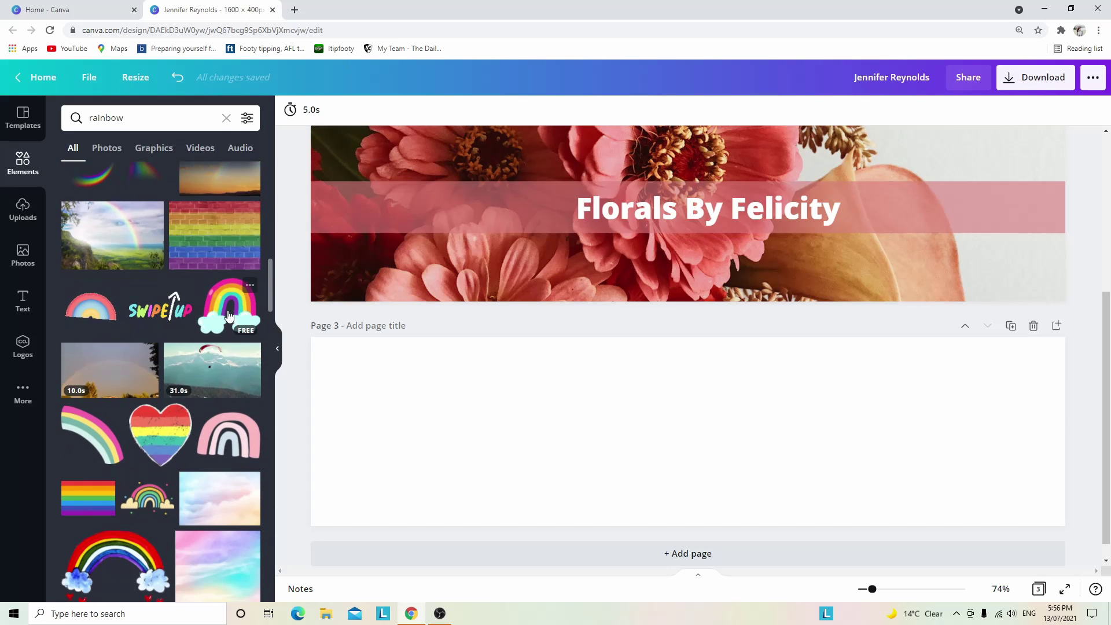
{"action": "scroll", "coordinate": [226, 321], "scroll_direction": "down", "scroll_amount": 2}
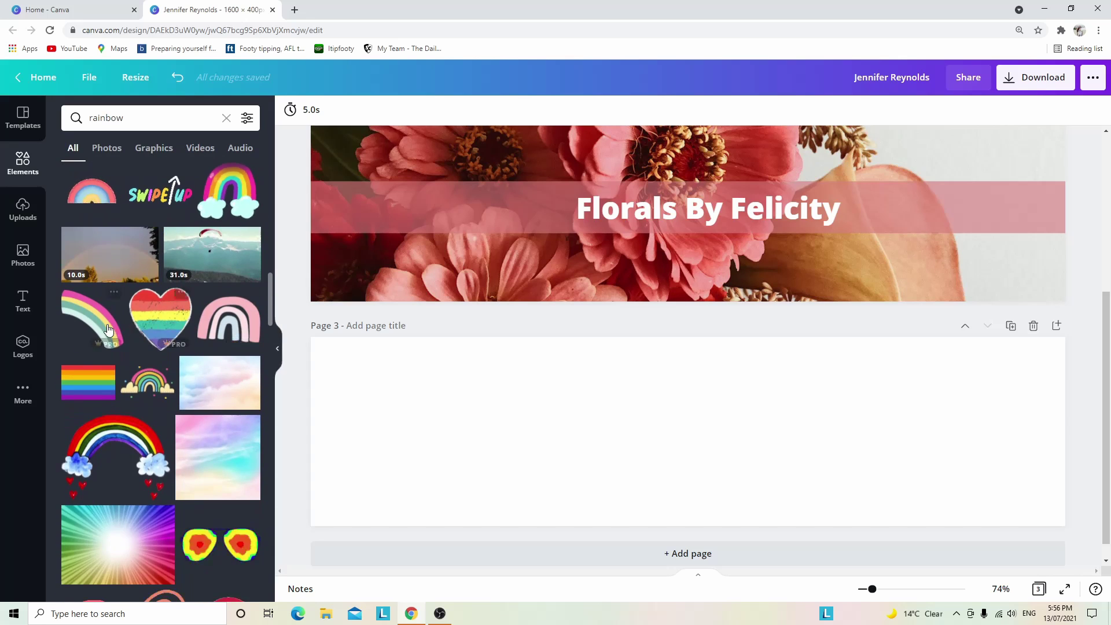
{"action": "scroll", "coordinate": [157, 379], "scroll_direction": "down", "scroll_amount": 2}
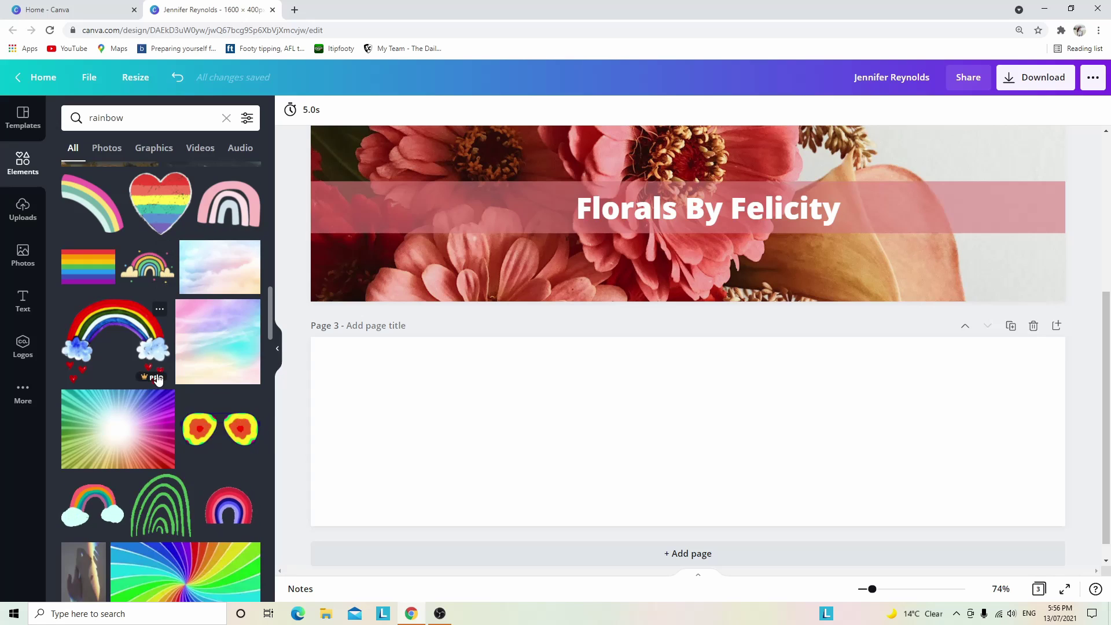
{"action": "scroll", "coordinate": [126, 289], "scroll_direction": "up", "scroll_amount": 10}
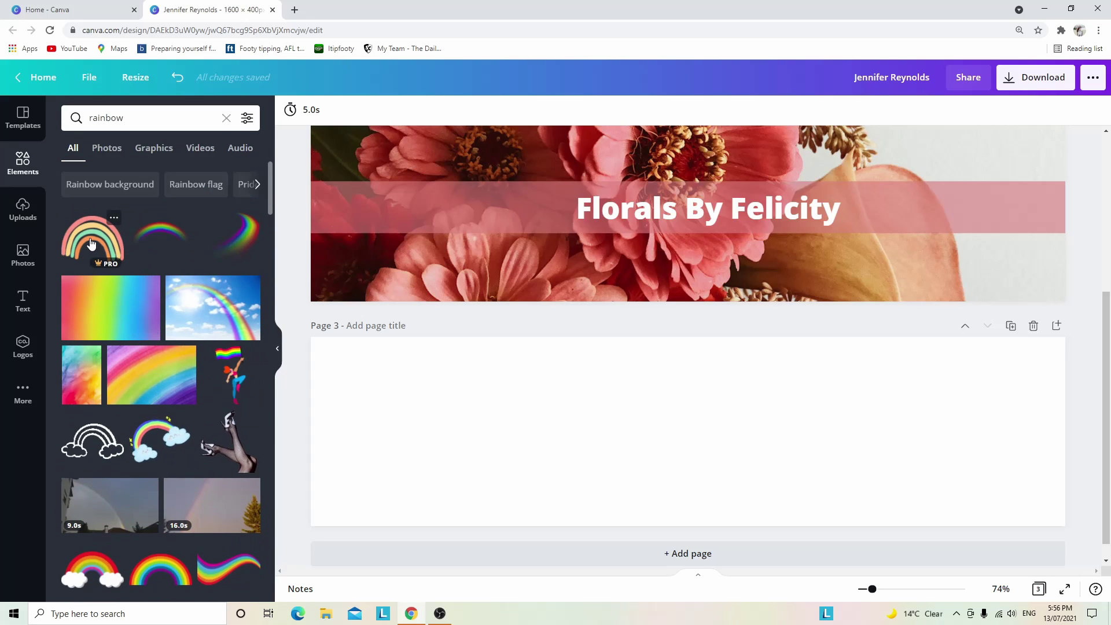
{"action": "left_click", "coordinate": [93, 237]}
{"action": "left_click_drag", "start_coordinate": [659, 428], "coordinate": [448, 422]}
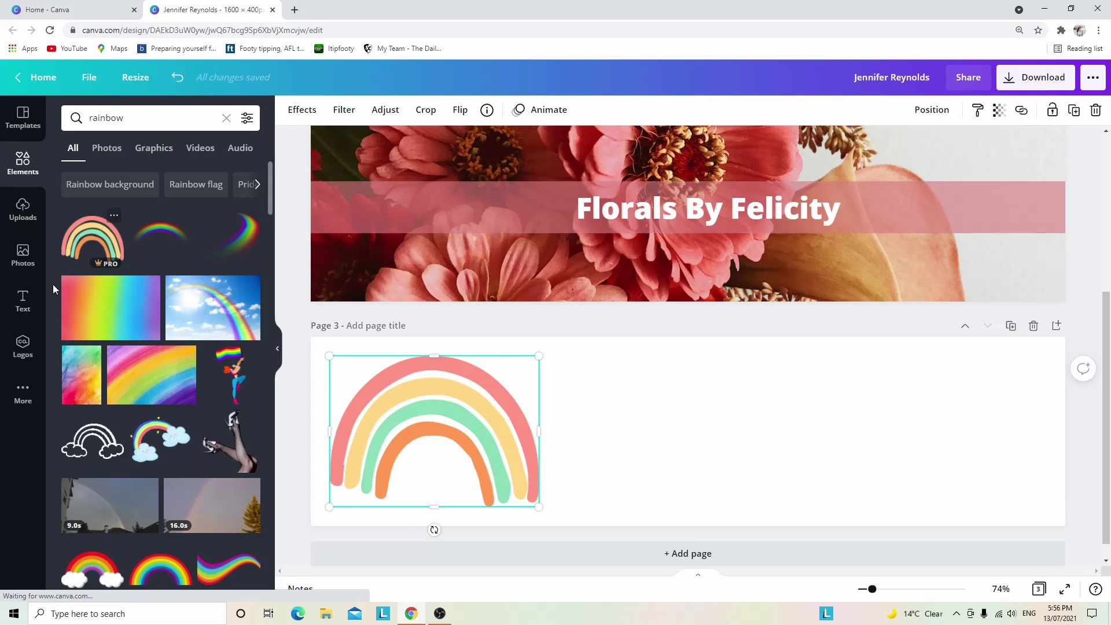
Add a heading reading 'Gemma Rose Design' to page 3.
{"action": "left_click", "coordinate": [12, 302]}
{"action": "left_click", "coordinate": [142, 216]}
{"action": "type", "text": "Gemma Rose Design"}
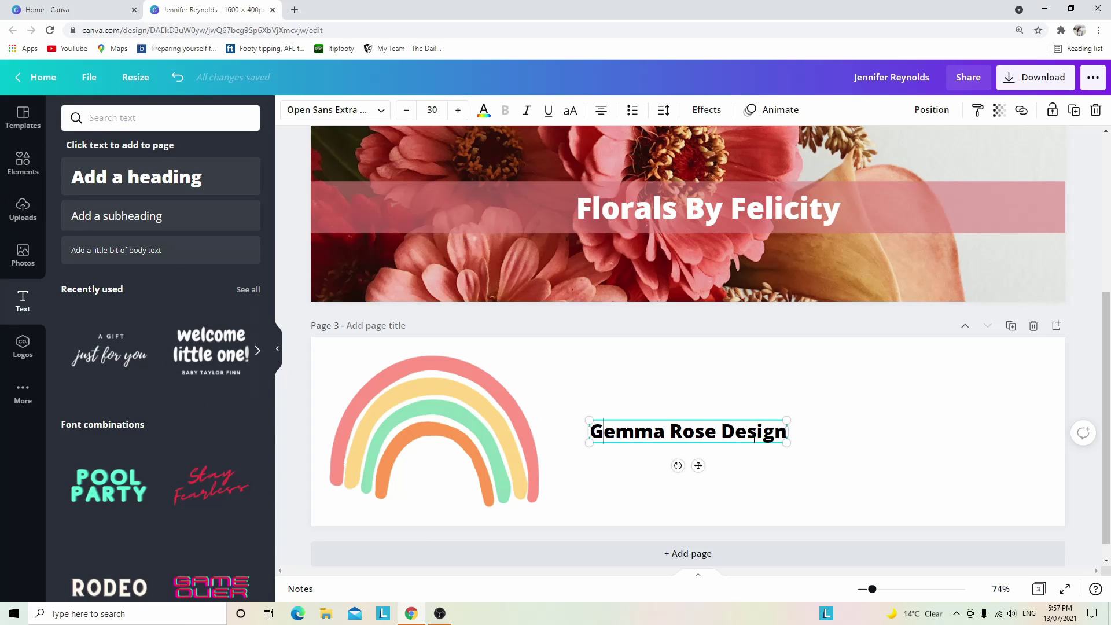
{"action": "key", "text": "ctrl+a"}
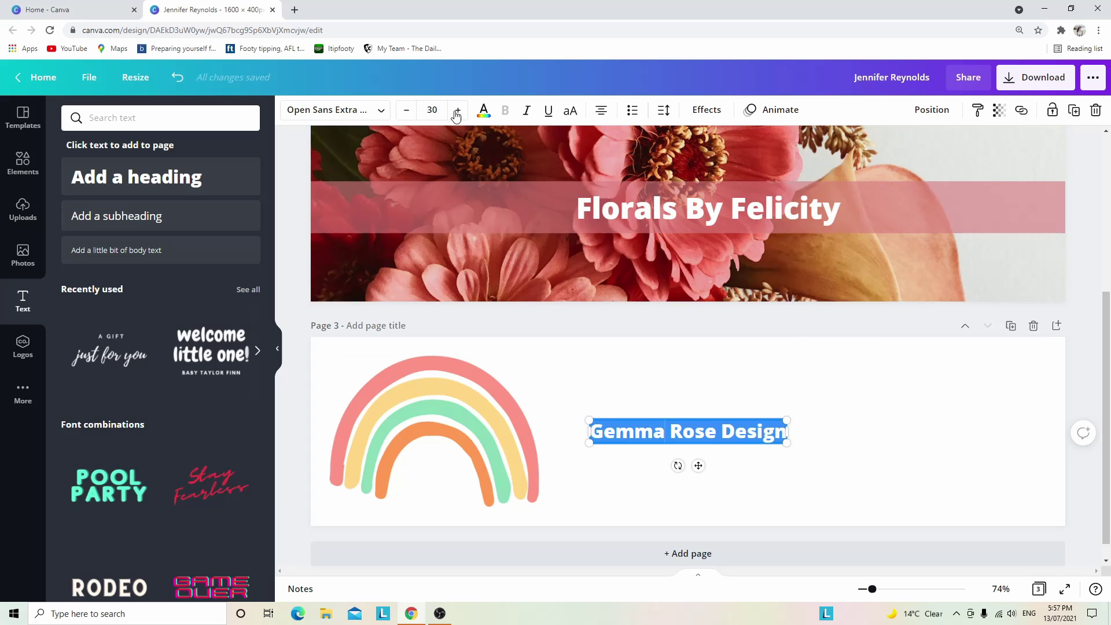
Set the title's font to Bakerie Bold.
{"action": "left_click", "coordinate": [382, 110]}
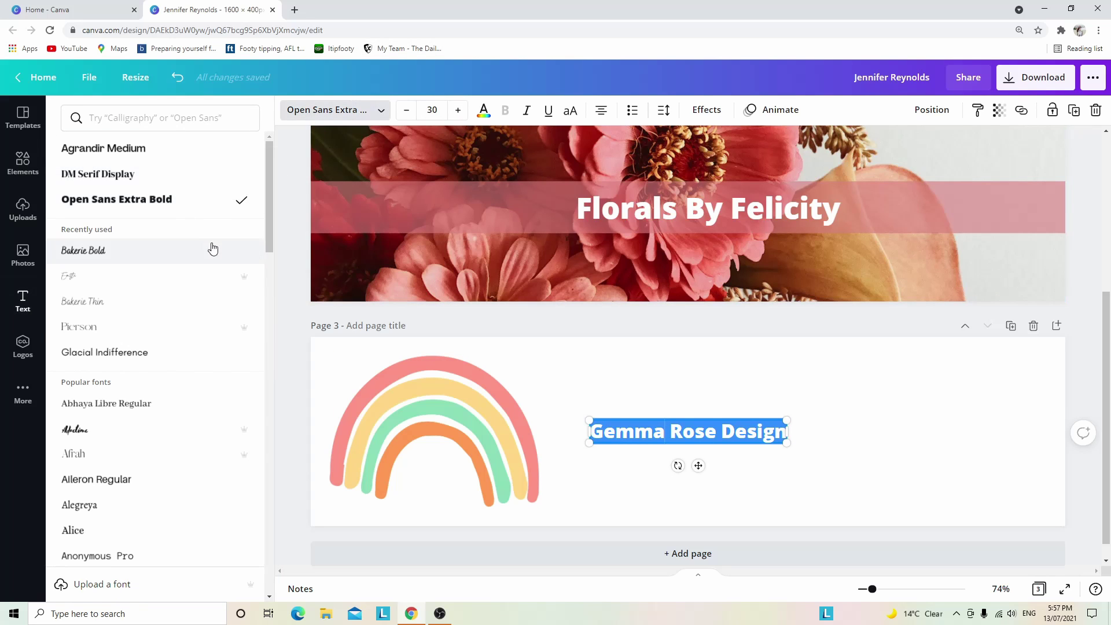
{"action": "scroll", "coordinate": [186, 282], "scroll_direction": "down", "scroll_amount": 10}
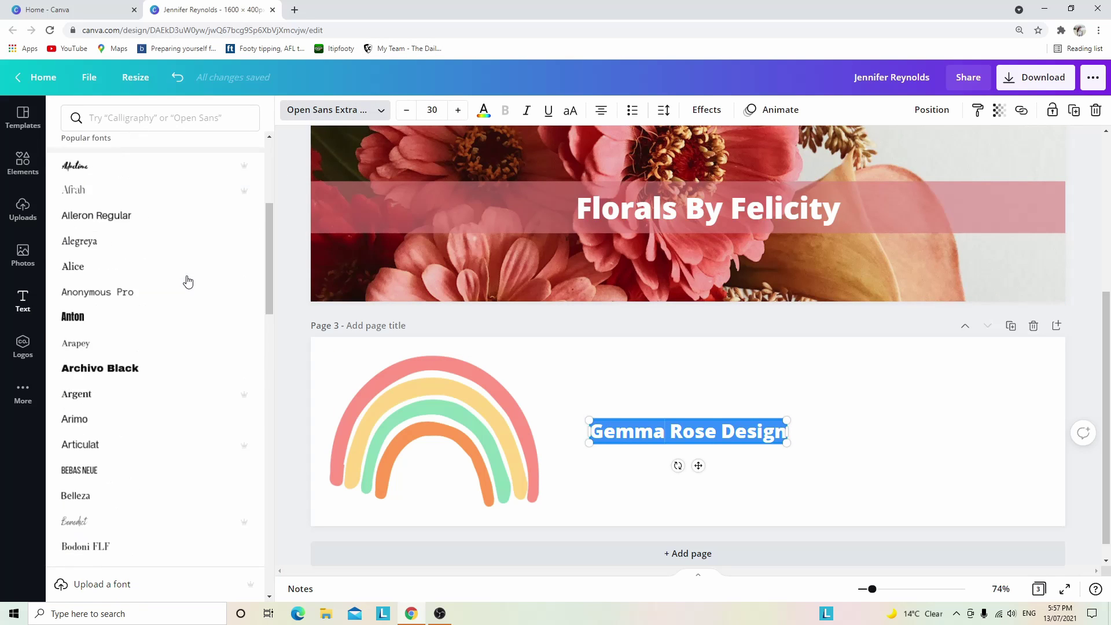
{"action": "scroll", "coordinate": [187, 288], "scroll_direction": "down", "scroll_amount": 3}
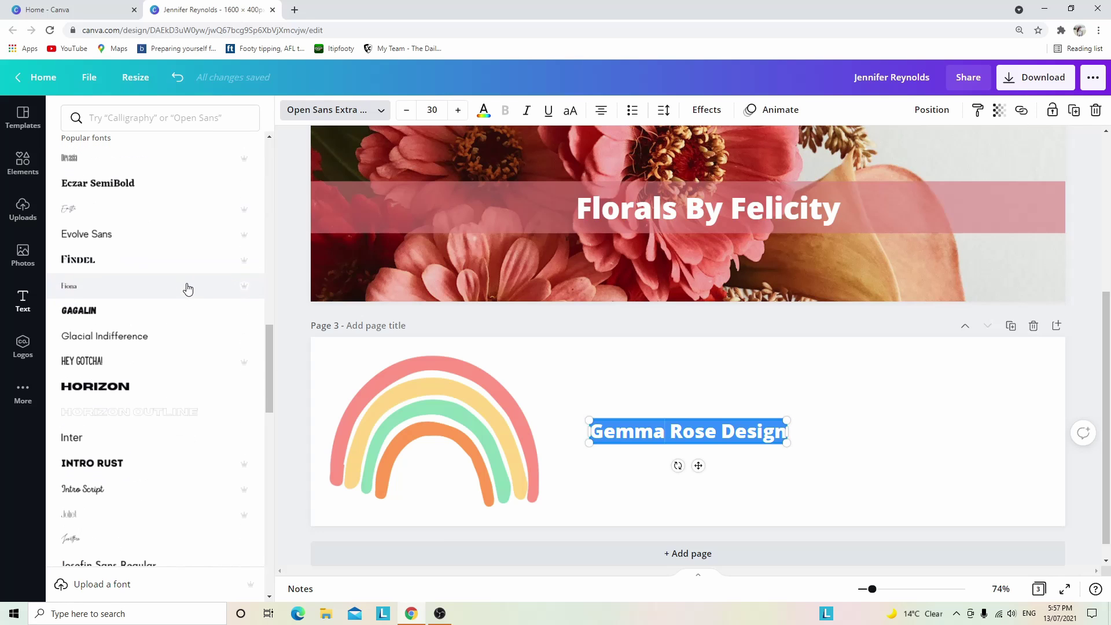
{"action": "scroll", "coordinate": [187, 288], "scroll_direction": "down", "scroll_amount": 20}
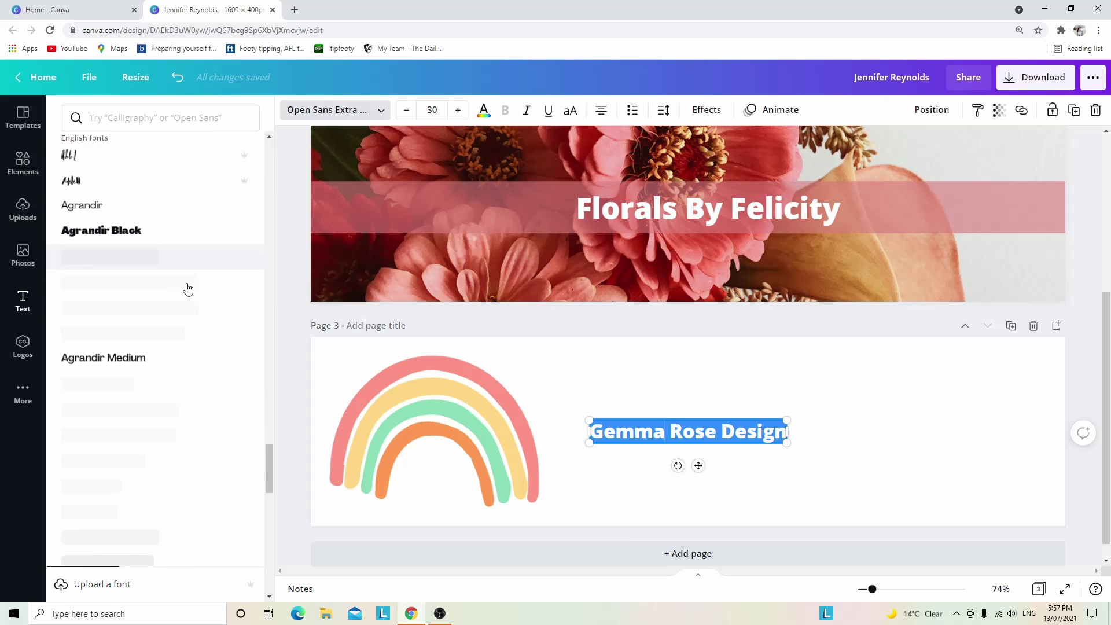
{"action": "scroll", "coordinate": [187, 288], "scroll_direction": "down", "scroll_amount": 10}
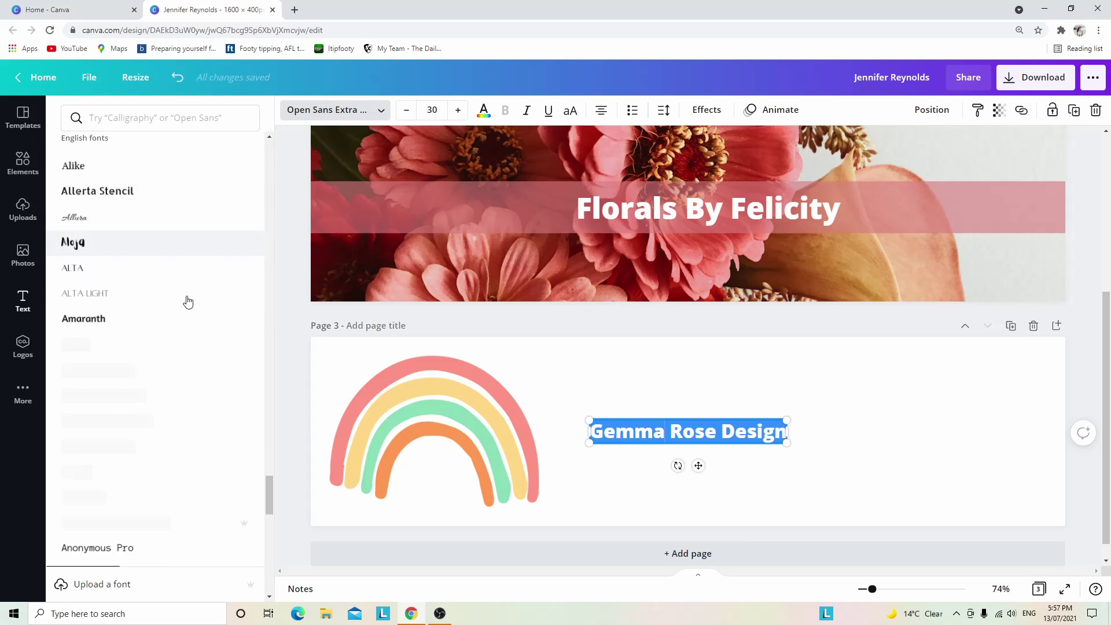
{"action": "scroll", "coordinate": [187, 301], "scroll_direction": "up", "scroll_amount": 12}
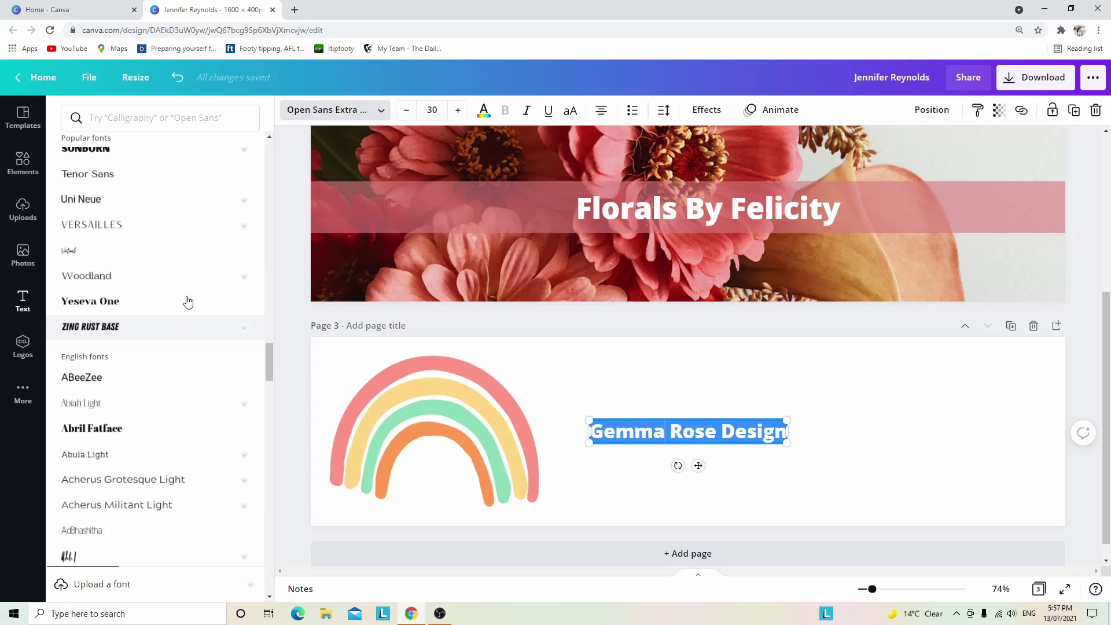
{"action": "scroll", "coordinate": [187, 301], "scroll_direction": "up", "scroll_amount": 15}
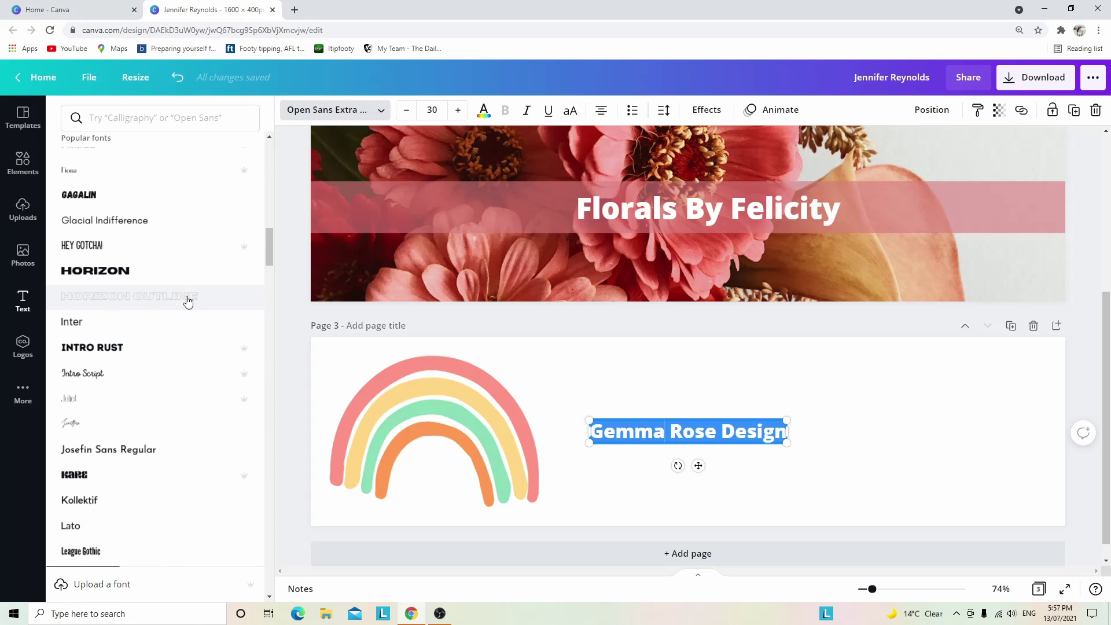
{"action": "scroll", "coordinate": [188, 300], "scroll_direction": "up", "scroll_amount": 10}
{"action": "left_click", "coordinate": [165, 250]}
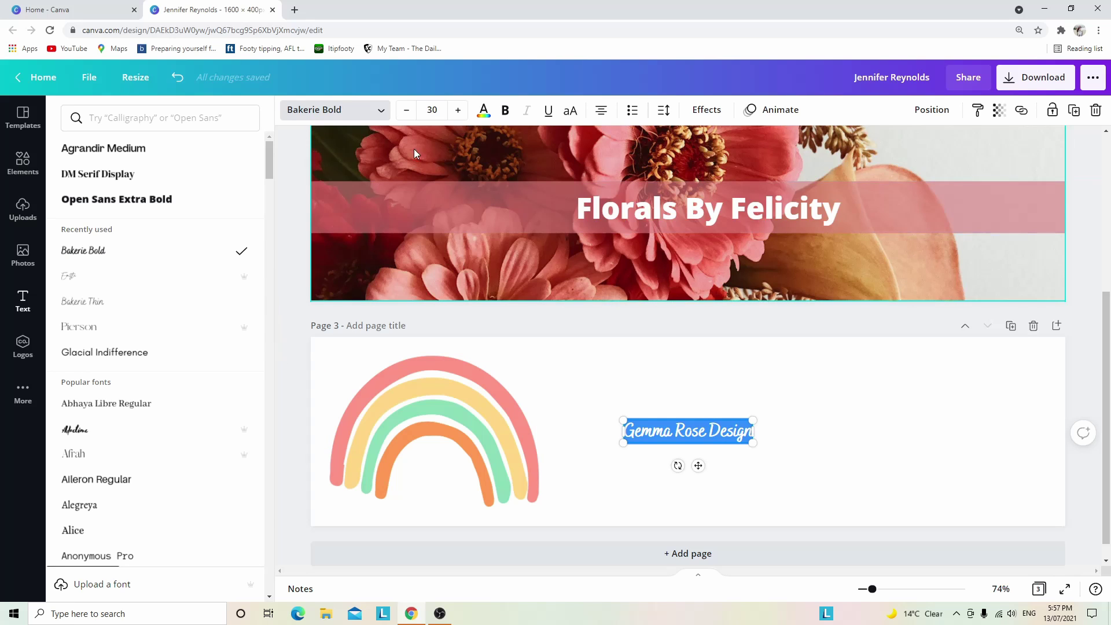
Raise the title's font size to 36.
{"action": "left_click", "coordinate": [464, 119]}
{"action": "left_click", "coordinate": [465, 119]}
{"action": "left_click", "coordinate": [464, 119]}
{"action": "left_click", "coordinate": [464, 119]}
{"action": "left_click", "coordinate": [464, 119]}
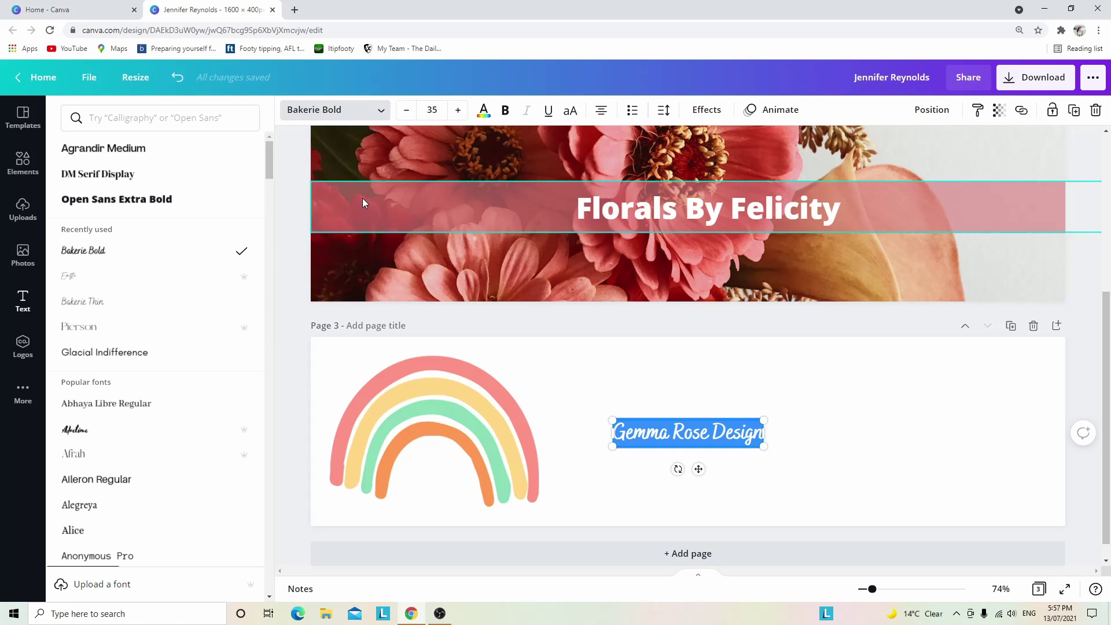
{"action": "left_click", "coordinate": [458, 109]}
{"action": "left_click", "coordinate": [431, 110]}
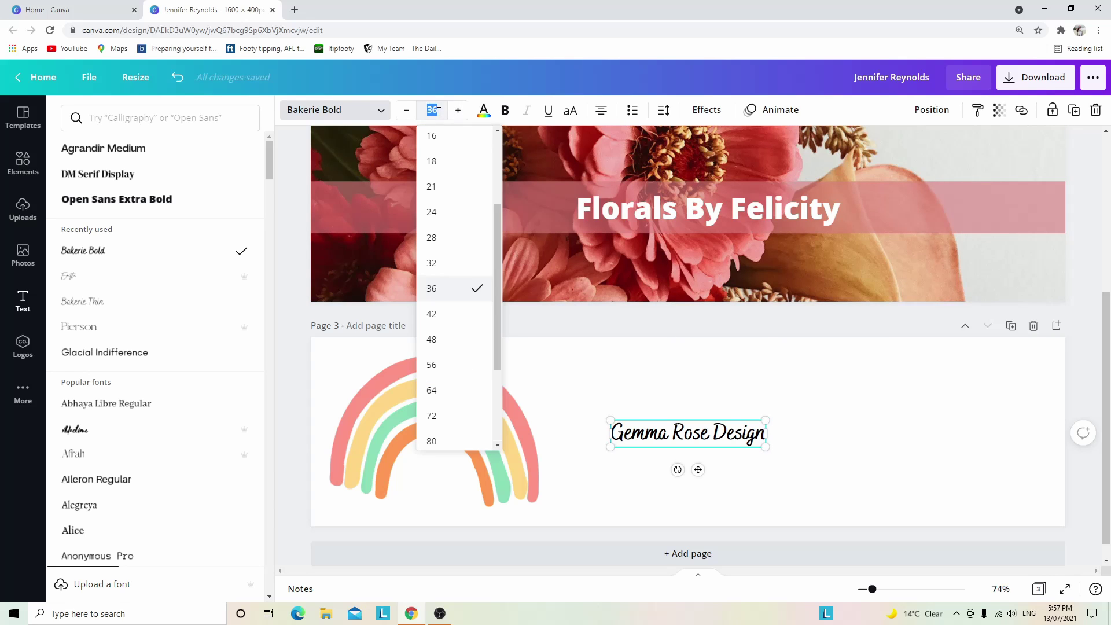
{"action": "left_click", "coordinate": [683, 445]}
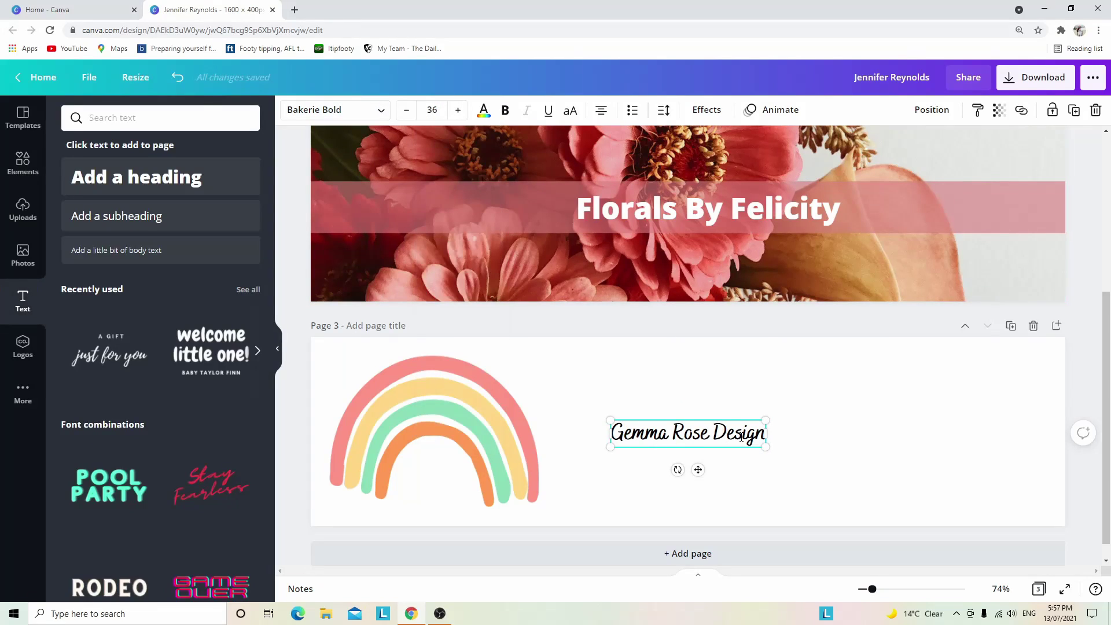
{"action": "left_click", "coordinate": [778, 472]}
{"action": "left_click", "coordinate": [753, 444]}
Enlarge the title across the page's right and set the background to light pink #FFE4E4.
{"action": "left_click_drag", "start_coordinate": [766, 419], "coordinate": [992, 385]}
{"action": "left_click", "coordinate": [282, 490]}
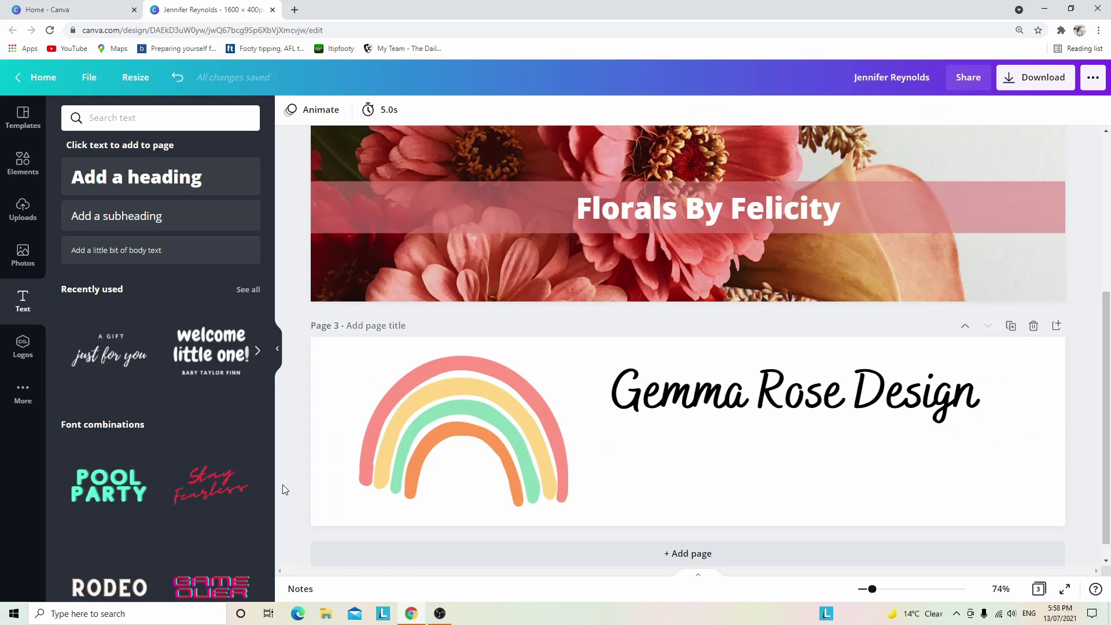
{"action": "left_click", "coordinate": [337, 366]}
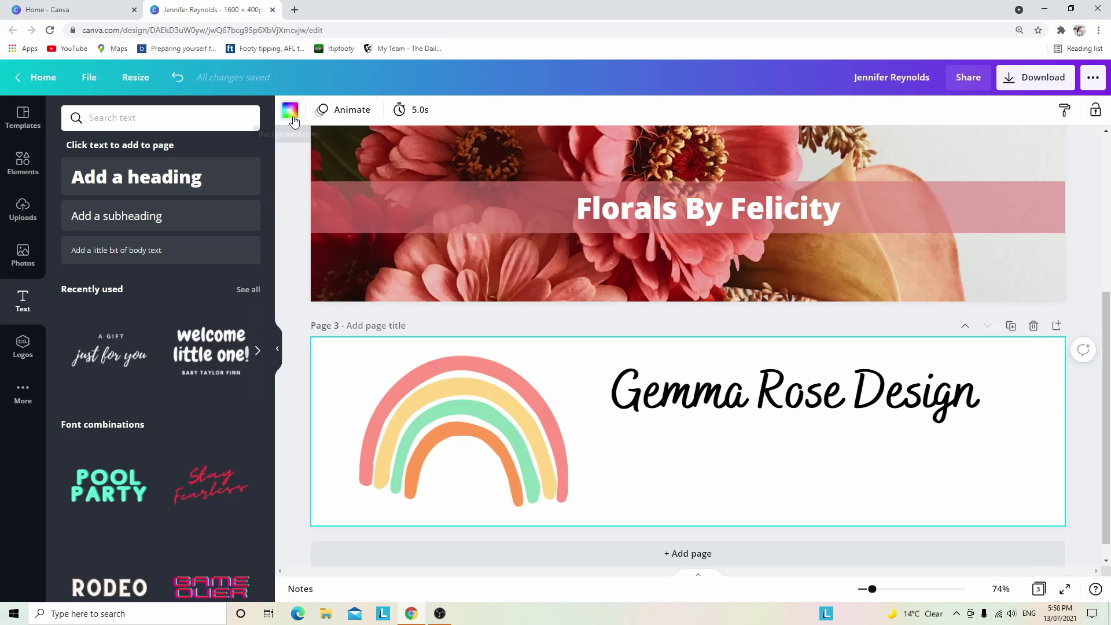
{"action": "left_click", "coordinate": [289, 111]}
{"action": "left_click", "coordinate": [74, 178]}
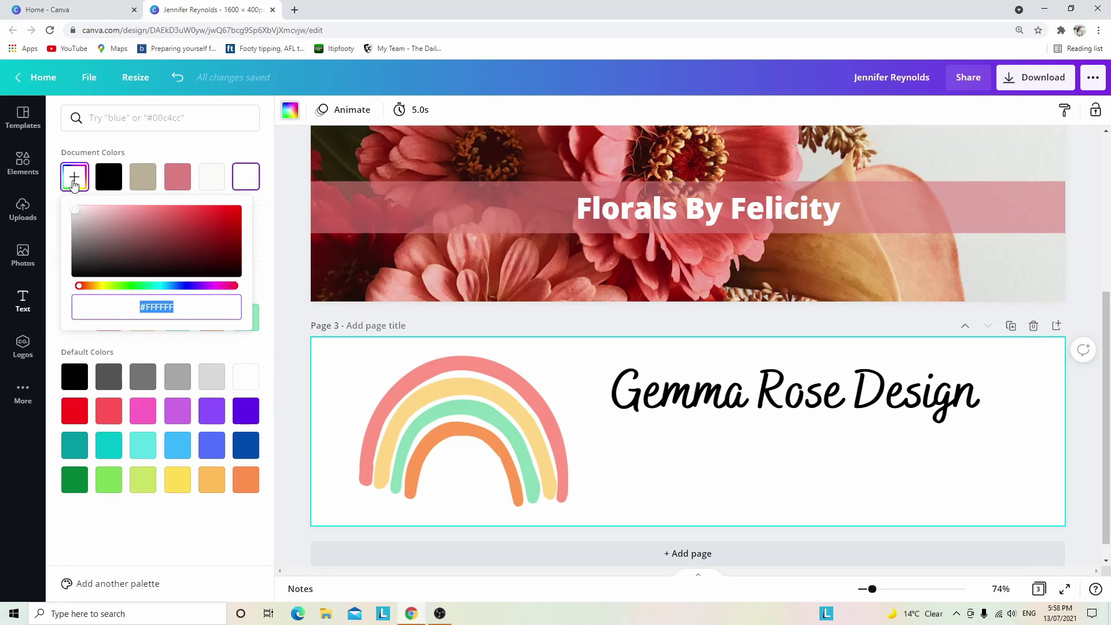
{"action": "left_click_drag", "start_coordinate": [123, 223], "coordinate": [92, 200]}
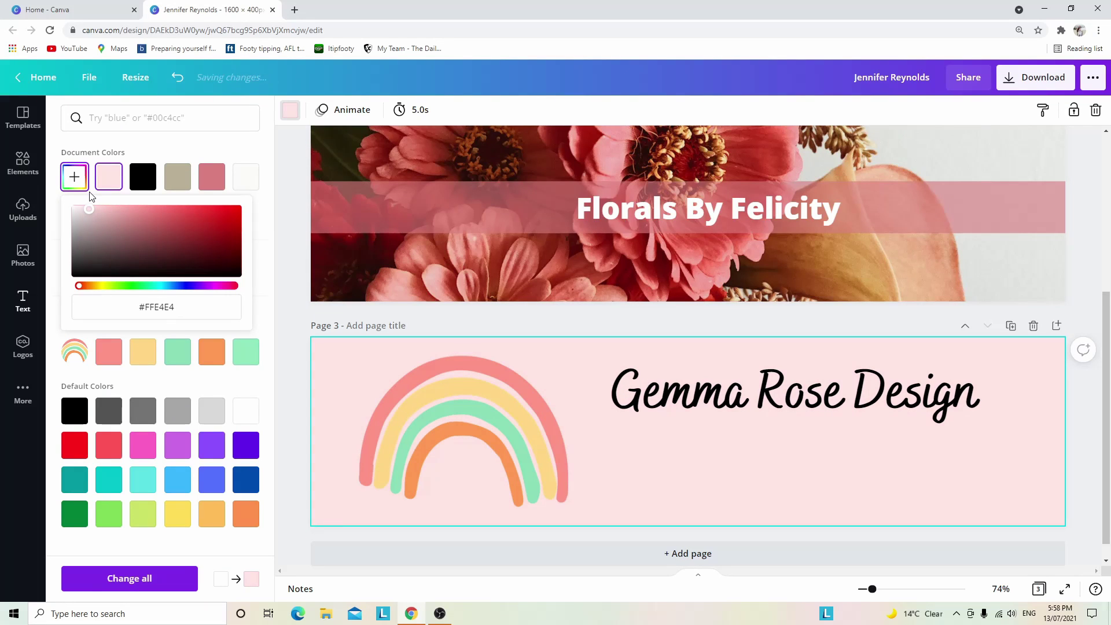
{"action": "left_click", "coordinate": [286, 312]}
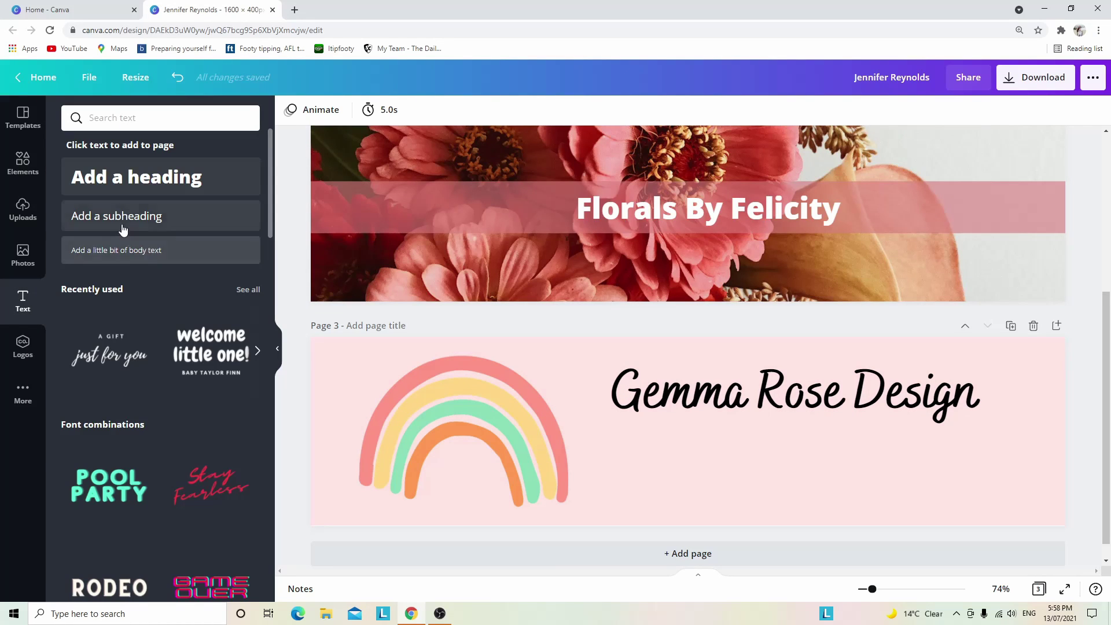
Add the subheading 'Custom baby onesies for your little ones' under the title and duplicate page 3 into page 4.
{"action": "left_click", "coordinate": [158, 221]}
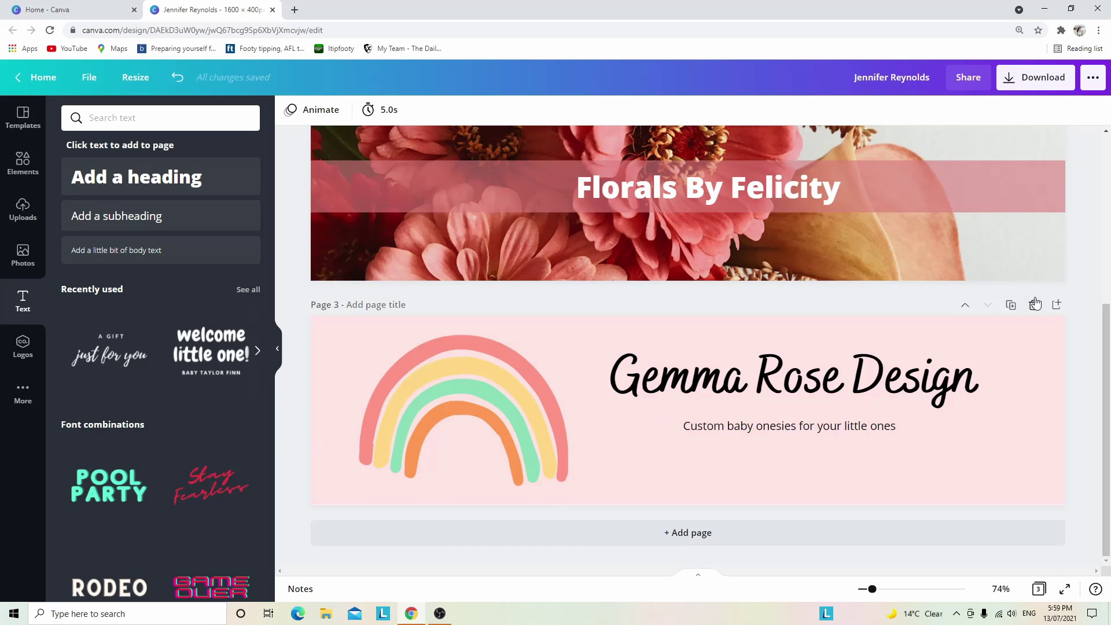
{"action": "left_click", "coordinate": [1010, 305]}
Clear page 4 and apply the four-photo 'Alfredo Torres, Business Owner' banner template, selecting its photo grid.
{"action": "key", "text": "ctrl+z"}
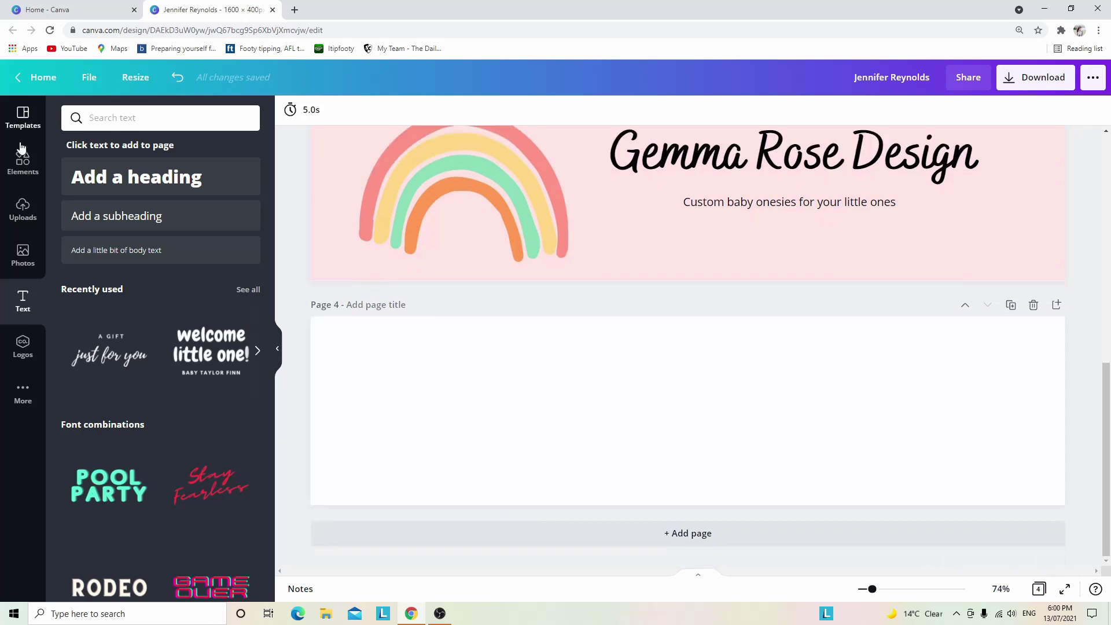
{"action": "left_click", "coordinate": [20, 127]}
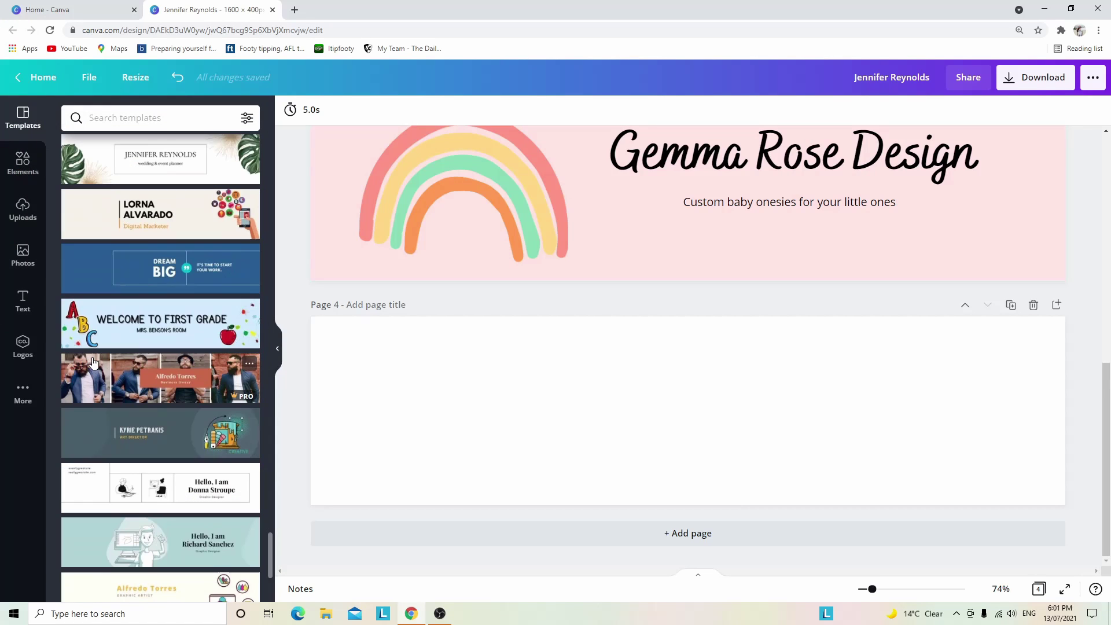
{"action": "left_click", "coordinate": [110, 367]}
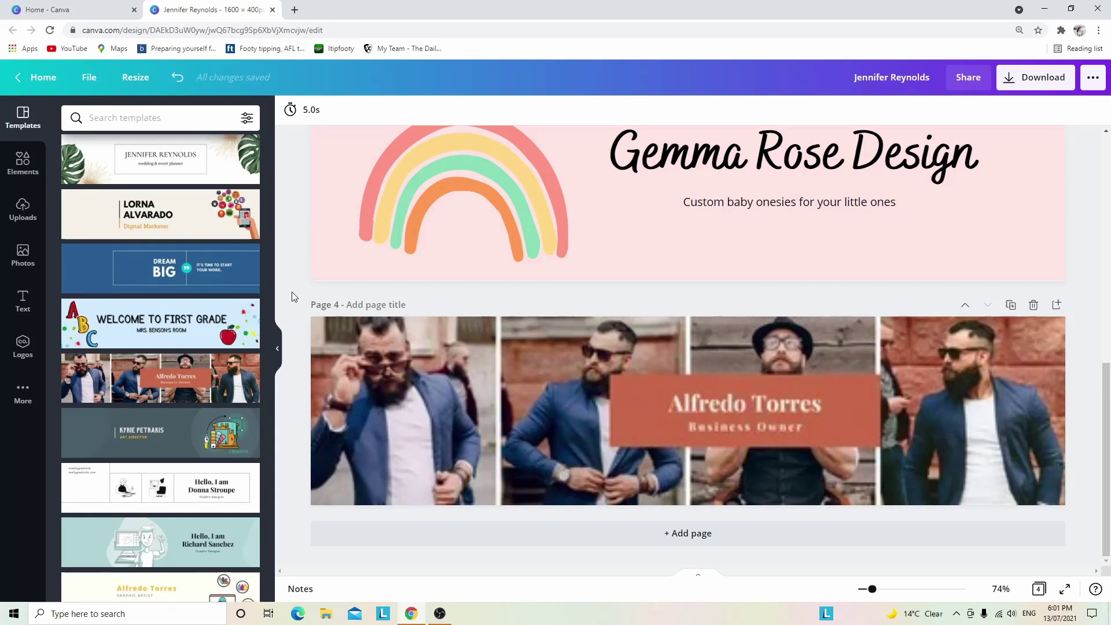
{"action": "left_click", "coordinate": [643, 364]}
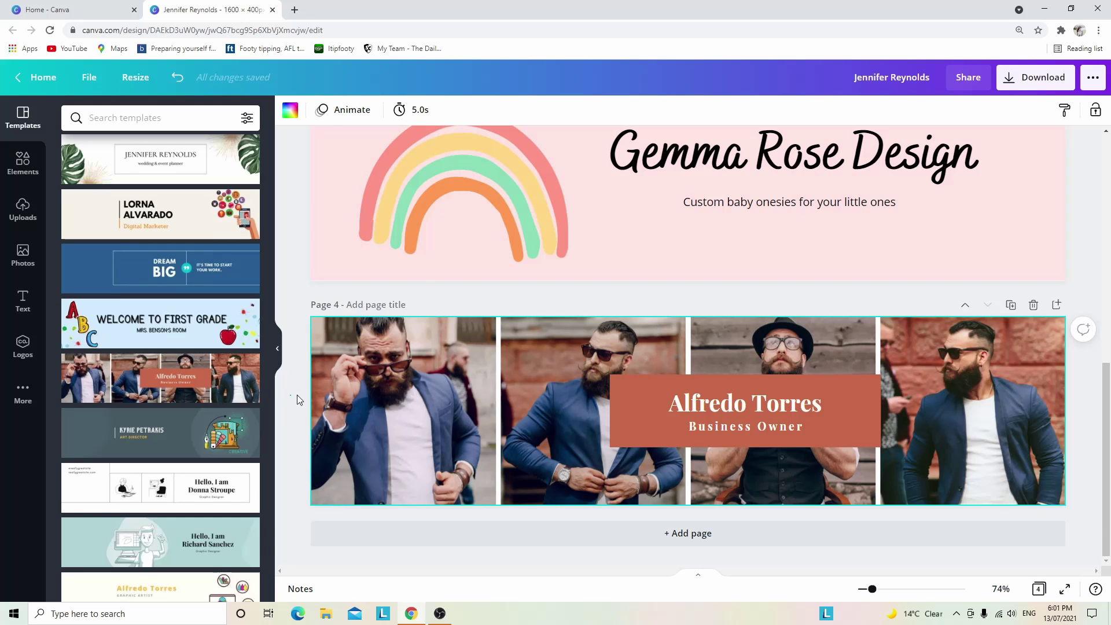
{"action": "left_click", "coordinate": [428, 380]}
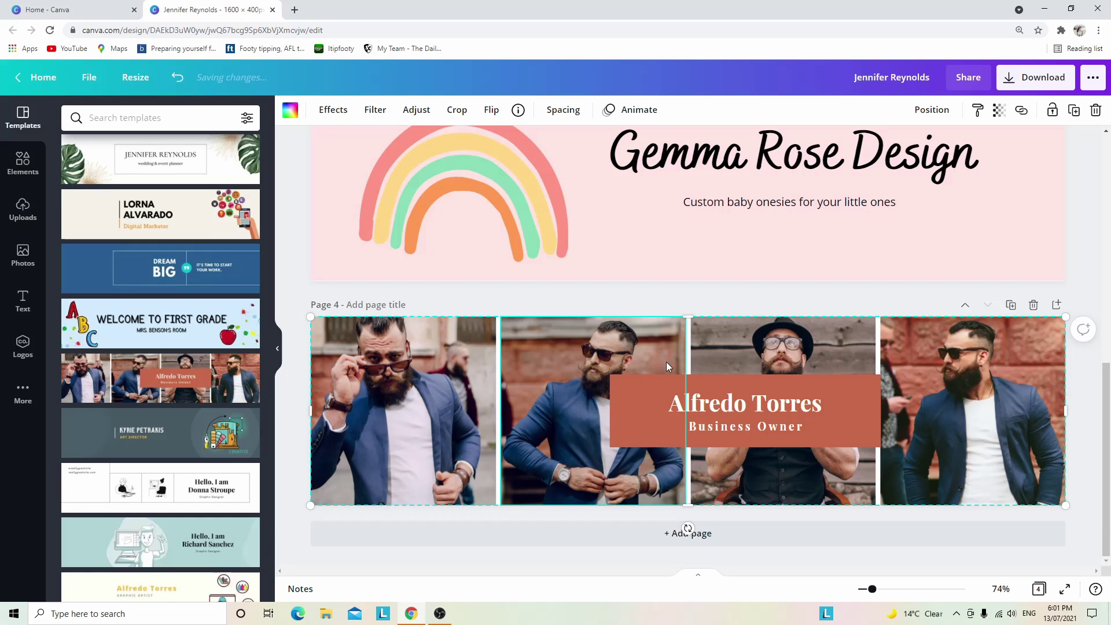
Search the stock photo library for 'baby'.
{"action": "left_click", "coordinate": [32, 257]}
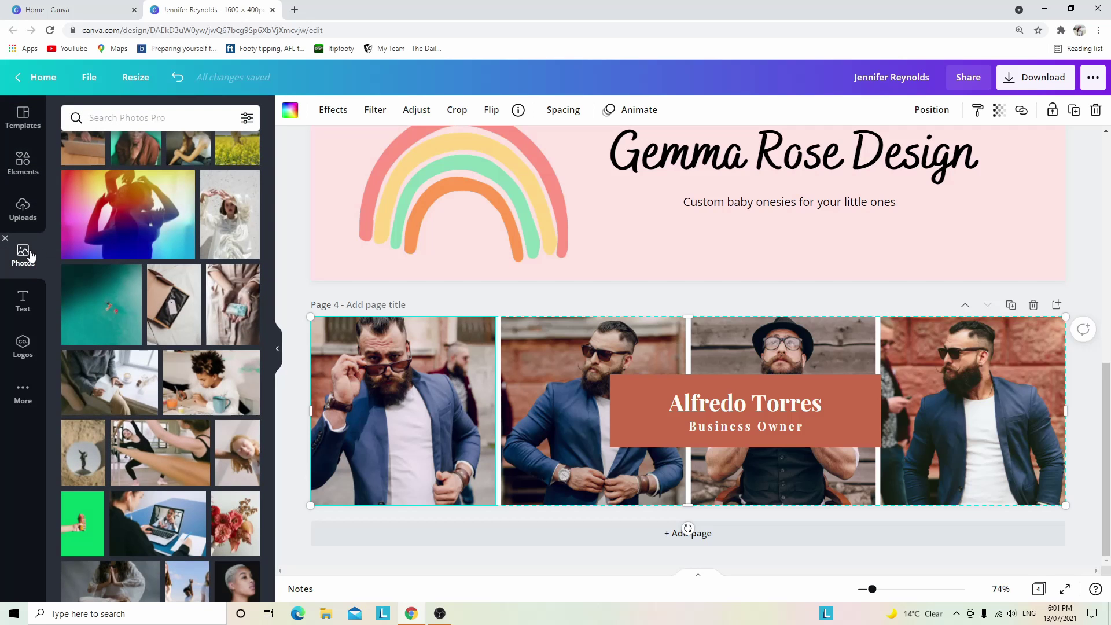
{"action": "scroll", "coordinate": [197, 210], "scroll_direction": "down", "scroll_amount": 3}
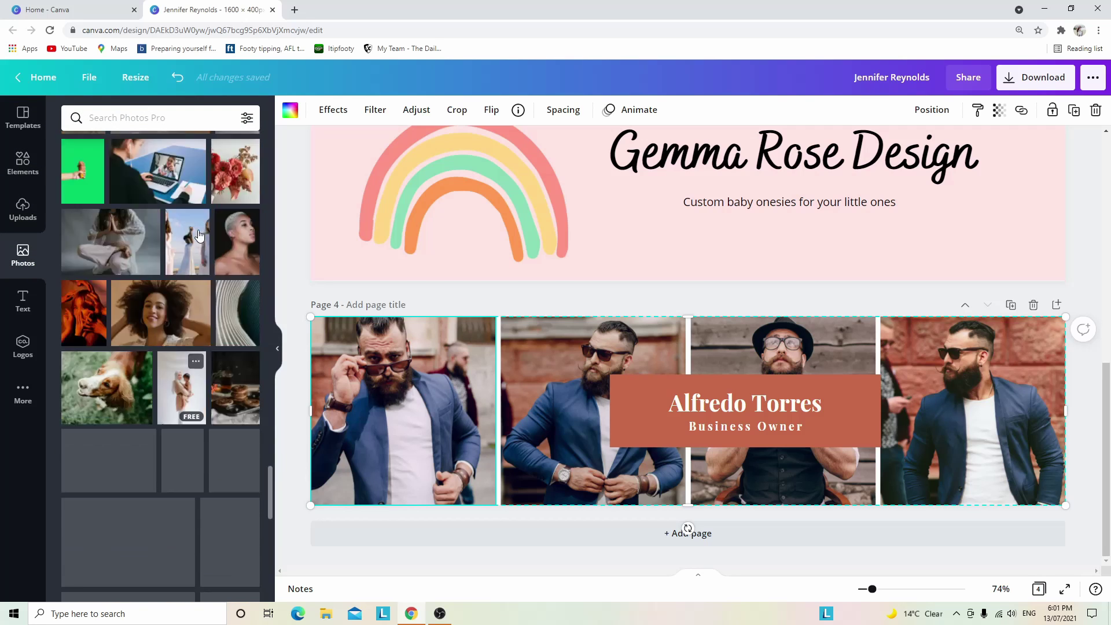
{"action": "left_click", "coordinate": [175, 114]}
{"action": "type", "text": "baby"}
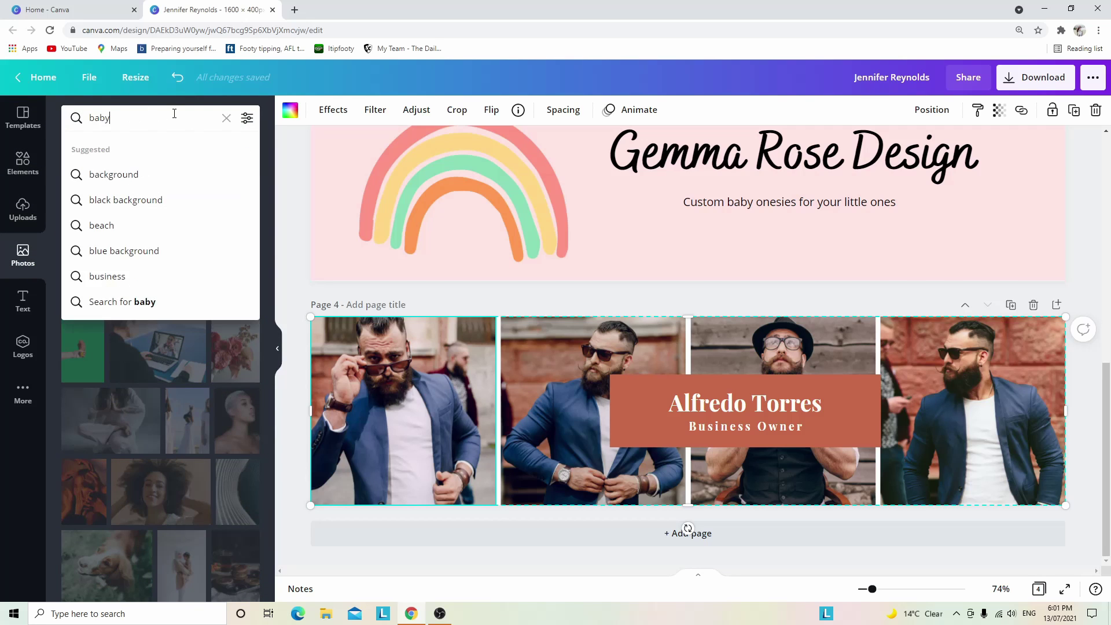
{"action": "key", "text": "Return"}
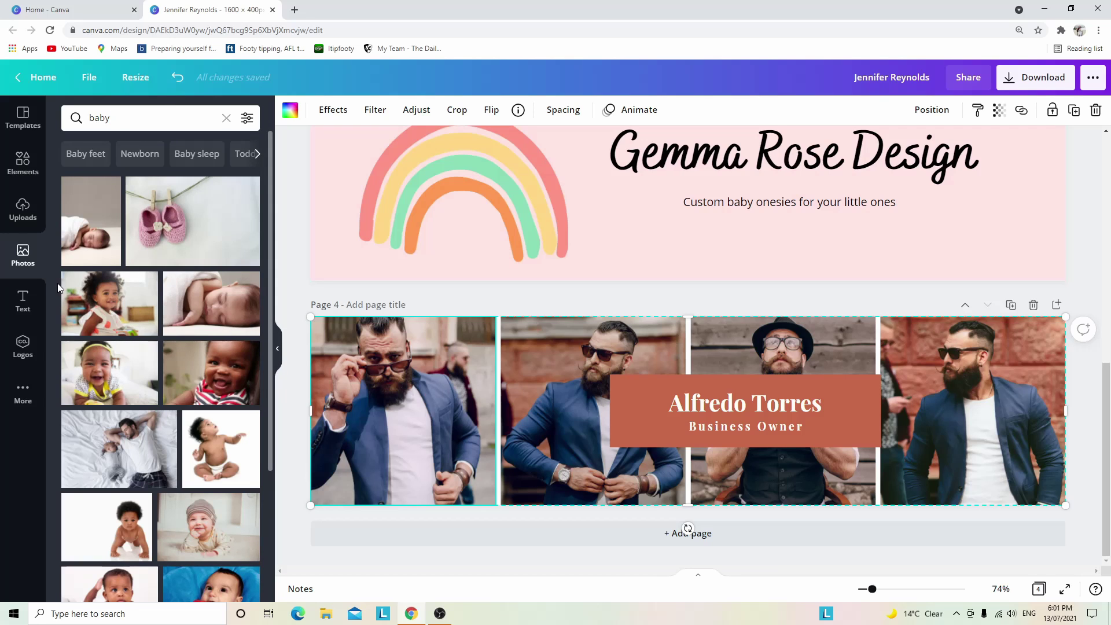
{"action": "scroll", "coordinate": [191, 359], "scroll_direction": "down", "scroll_amount": 3}
Place the smiling striped-hat baby photo in Page 4's first frame, then clear the search.
{"action": "key", "text": "Escape"}
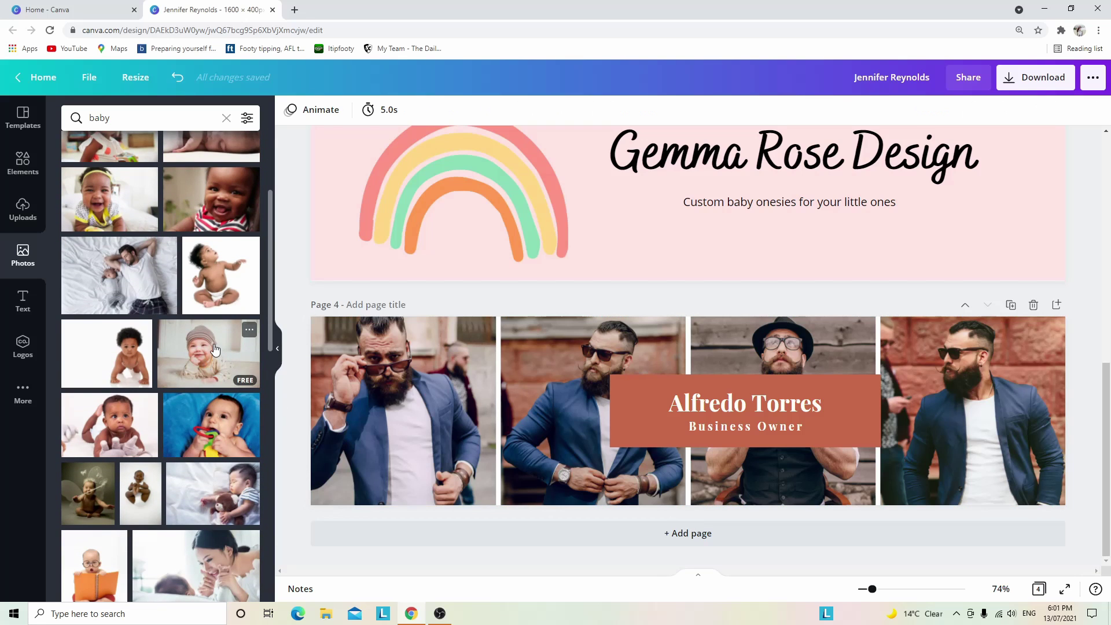
{"action": "left_click_drag", "start_coordinate": [223, 378], "coordinate": [341, 399]}
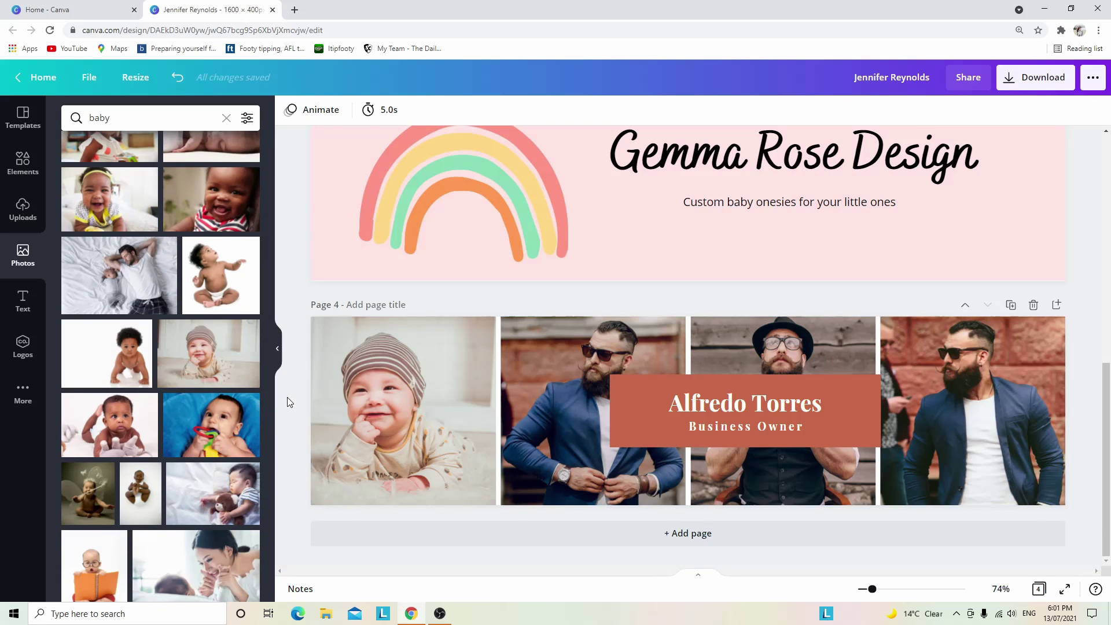
{"action": "left_click", "coordinate": [532, 341]}
{"action": "left_click", "coordinate": [533, 341]}
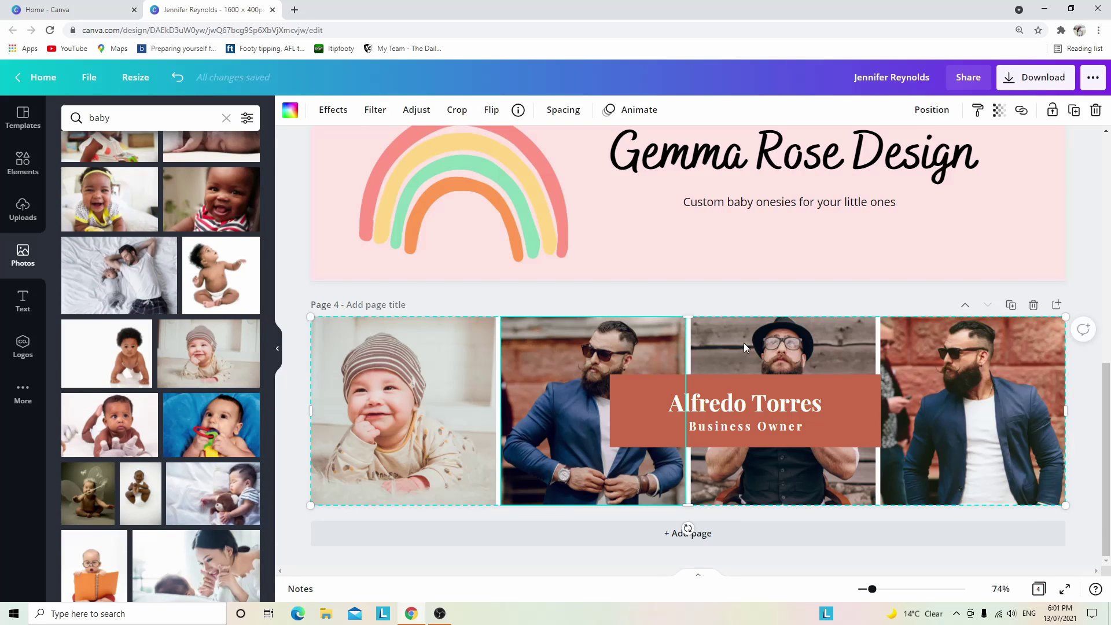
{"action": "left_click", "coordinate": [227, 117]}
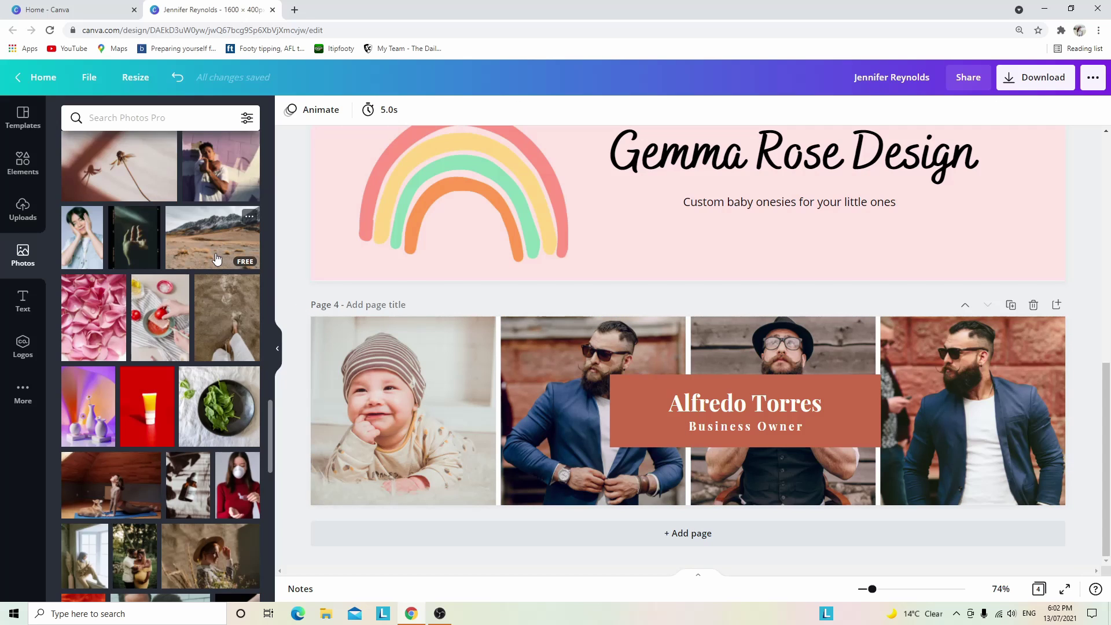
{"action": "scroll", "coordinate": [217, 258], "scroll_direction": "down", "scroll_amount": 4}
{"action": "scroll", "coordinate": [217, 258], "scroll_direction": "down", "scroll_amount": 6}
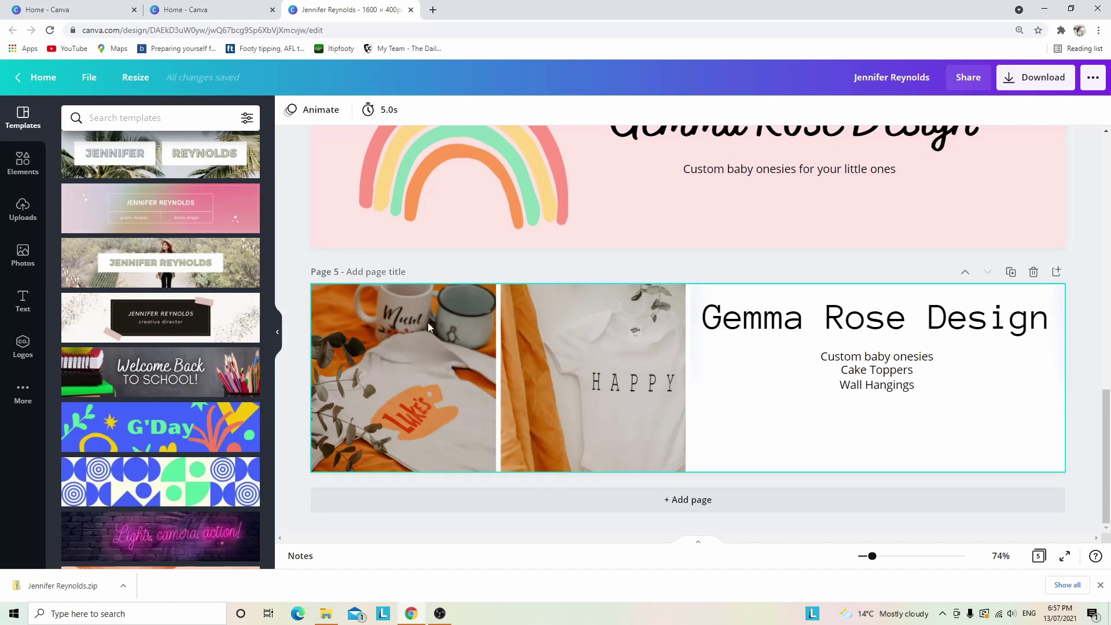
Select the left product photo on Page 5 and start uploading product photos from Uploads.
{"action": "left_click", "coordinate": [416, 333]}
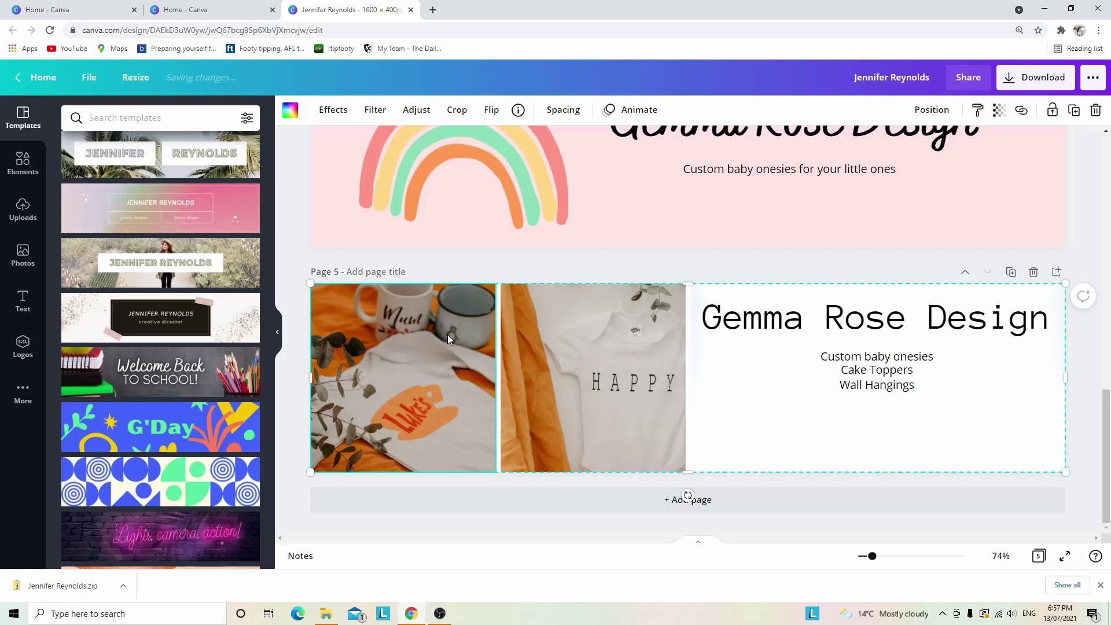
{"action": "left_click", "coordinate": [296, 346]}
{"action": "left_click", "coordinate": [24, 214]}
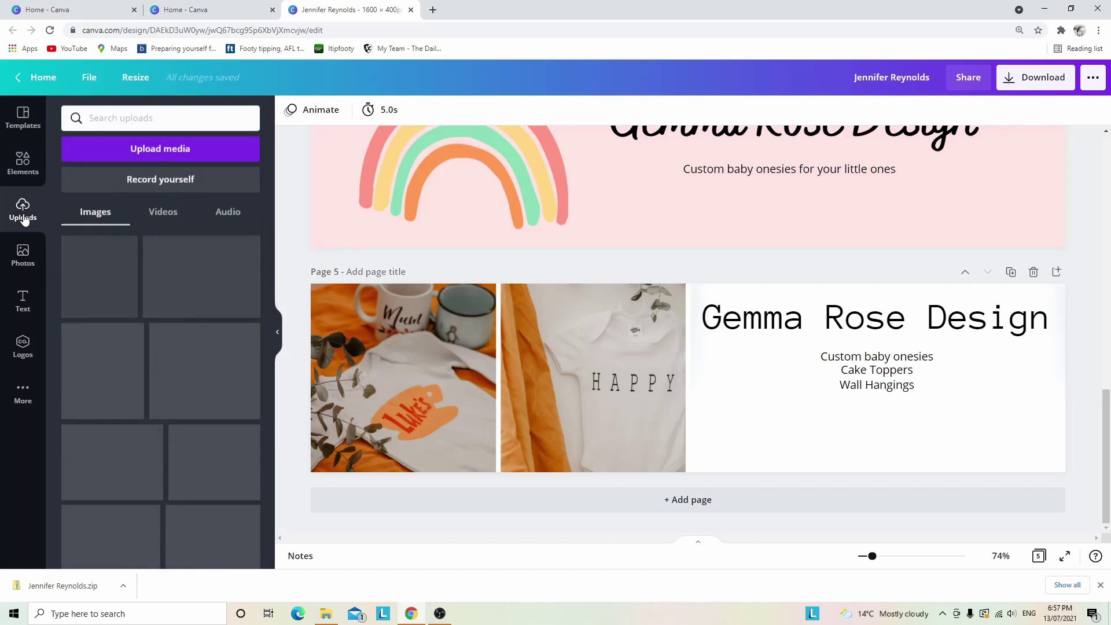
{"action": "left_click", "coordinate": [174, 149]}
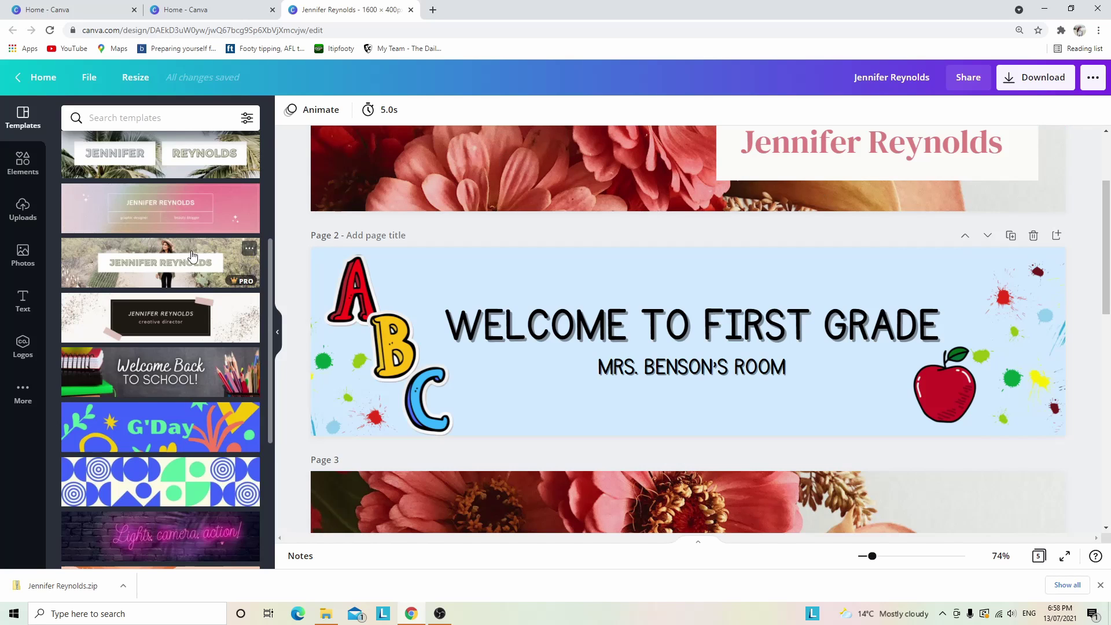
{"action": "scroll", "coordinate": [192, 256], "scroll_direction": "down", "scroll_amount": 7}
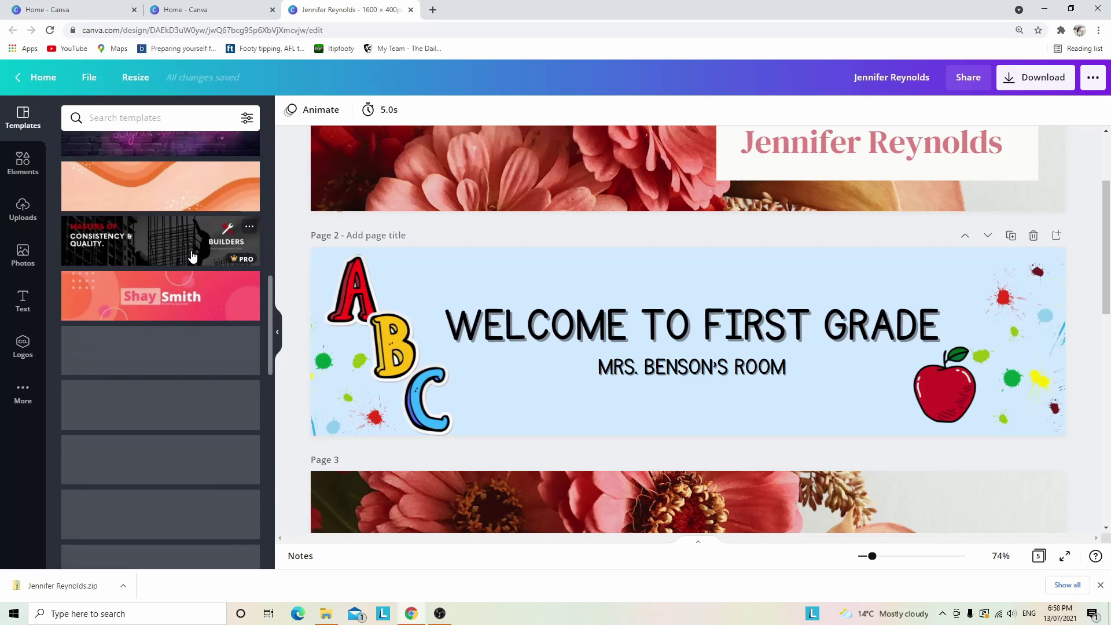
{"action": "scroll", "coordinate": [193, 256], "scroll_direction": "down", "scroll_amount": 6}
{"action": "scroll", "coordinate": [194, 259], "scroll_direction": "down", "scroll_amount": 1}
{"action": "scroll", "coordinate": [196, 276], "scroll_direction": "down", "scroll_amount": 2}
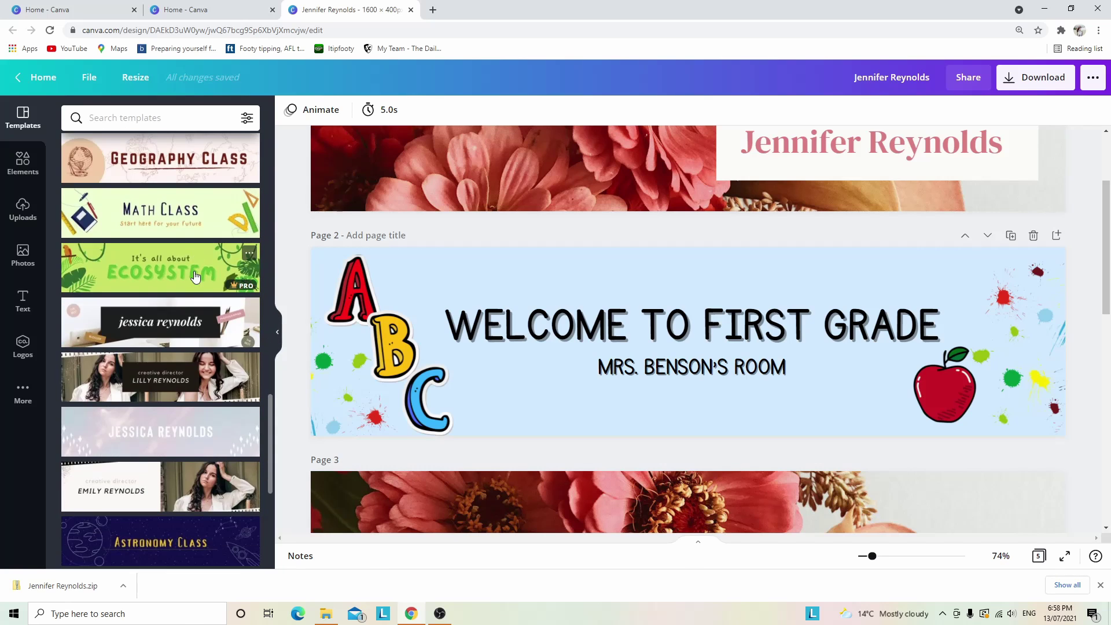
{"action": "scroll", "coordinate": [195, 277], "scroll_direction": "down", "scroll_amount": 6}
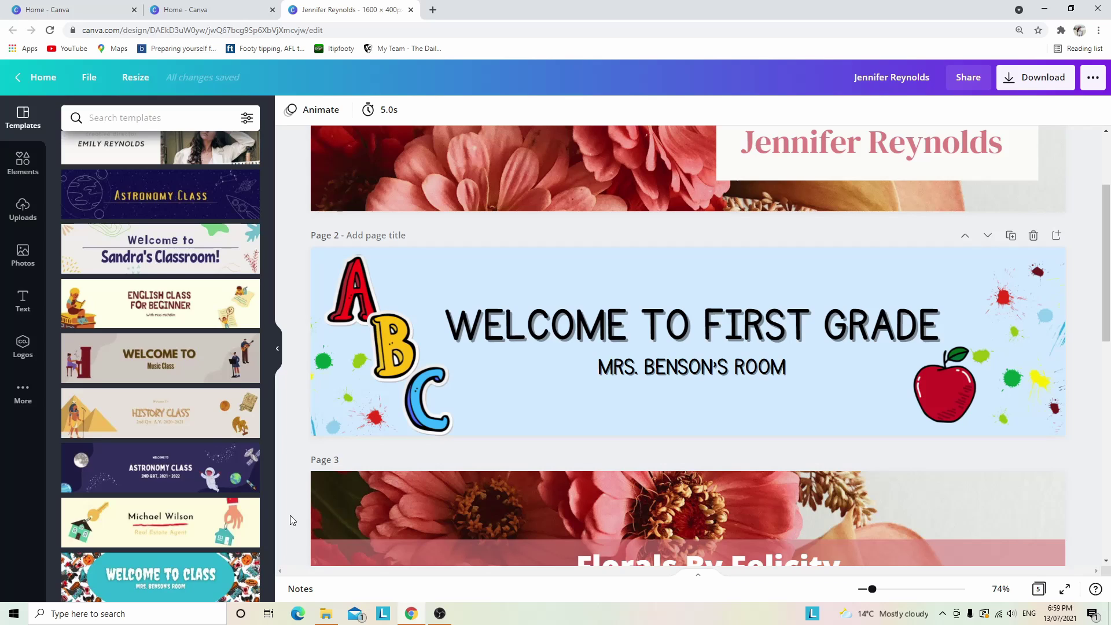
{"action": "scroll", "coordinate": [292, 520], "scroll_direction": "up", "scroll_amount": 2}
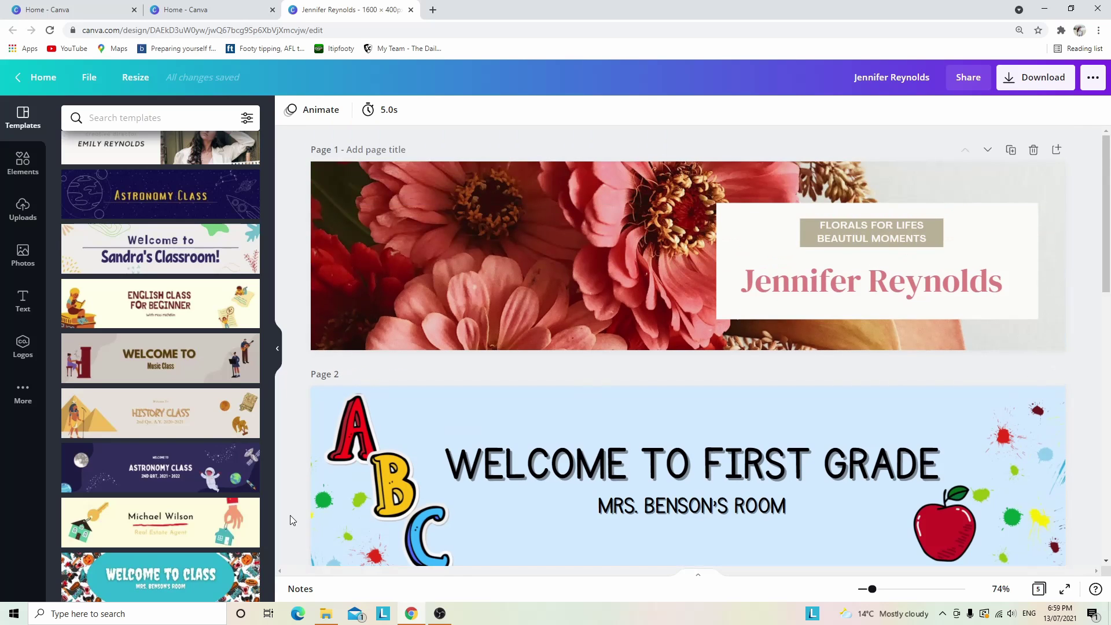
{"action": "scroll", "coordinate": [292, 521], "scroll_direction": "down", "scroll_amount": 4}
{"action": "scroll", "coordinate": [292, 520], "scroll_direction": "down", "scroll_amount": 6}
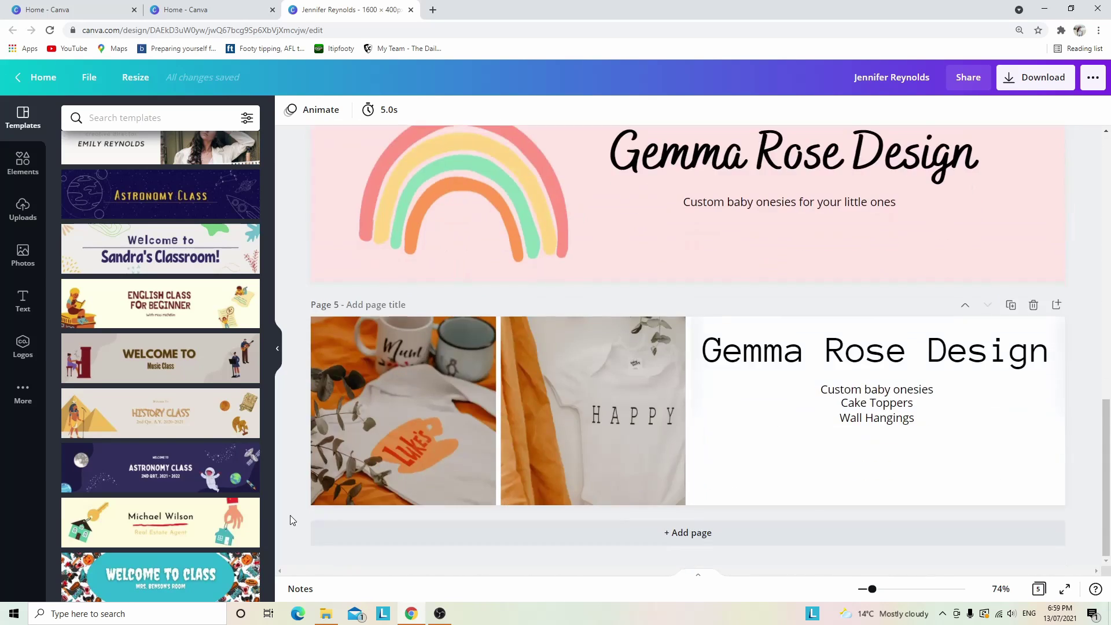
{"action": "scroll", "coordinate": [293, 520], "scroll_direction": "up", "scroll_amount": 5}
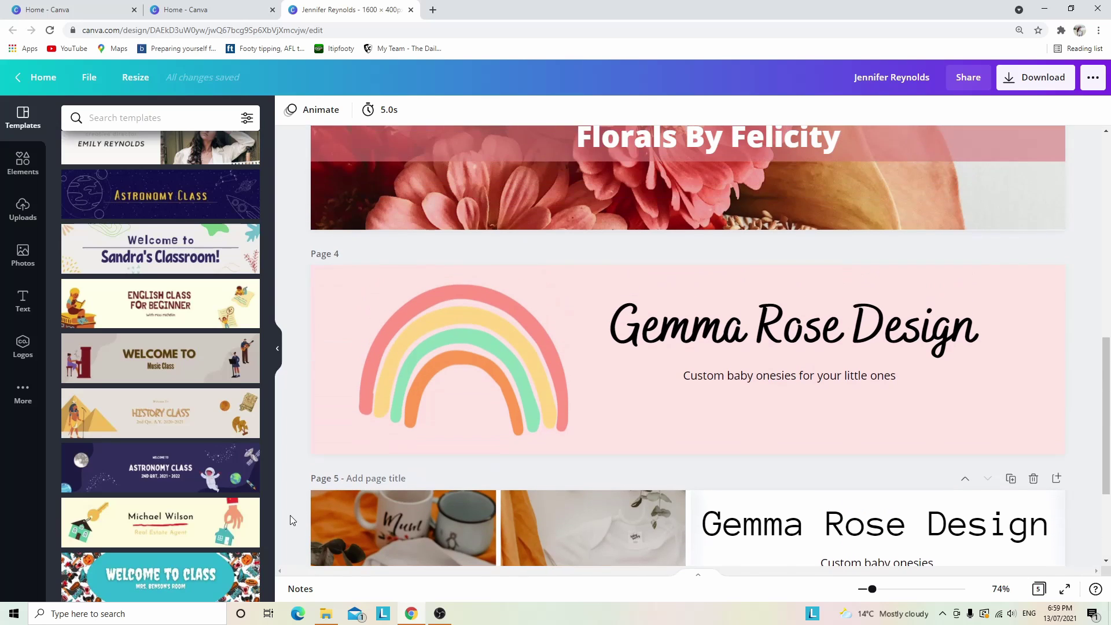
{"action": "scroll", "coordinate": [289, 515], "scroll_direction": "up", "scroll_amount": 5}
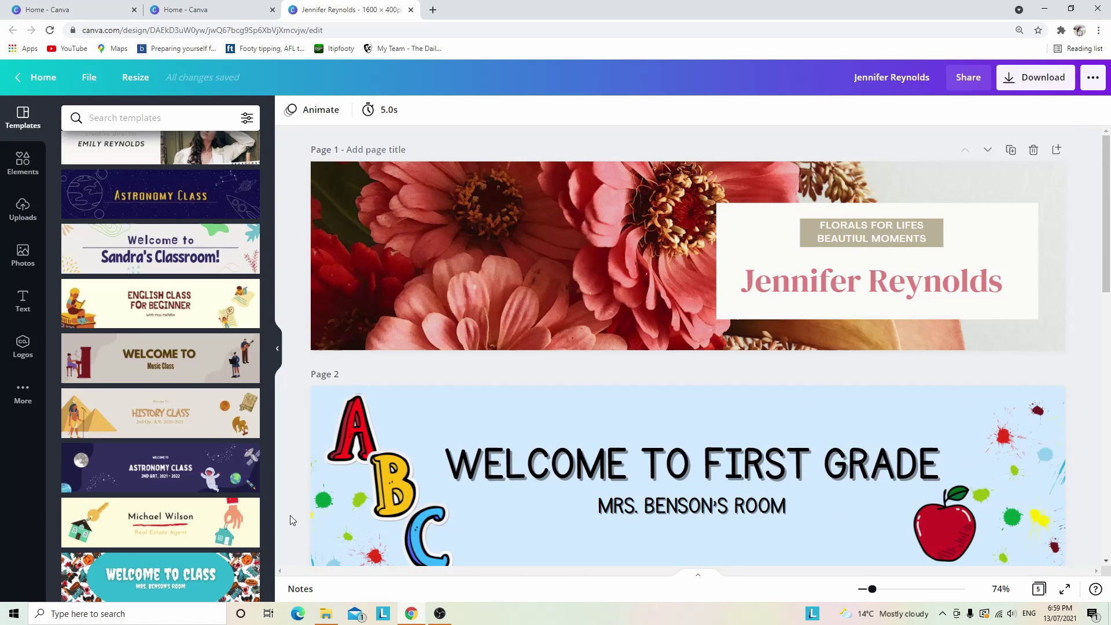
{"action": "scroll", "coordinate": [291, 519], "scroll_direction": "down", "scroll_amount": 5}
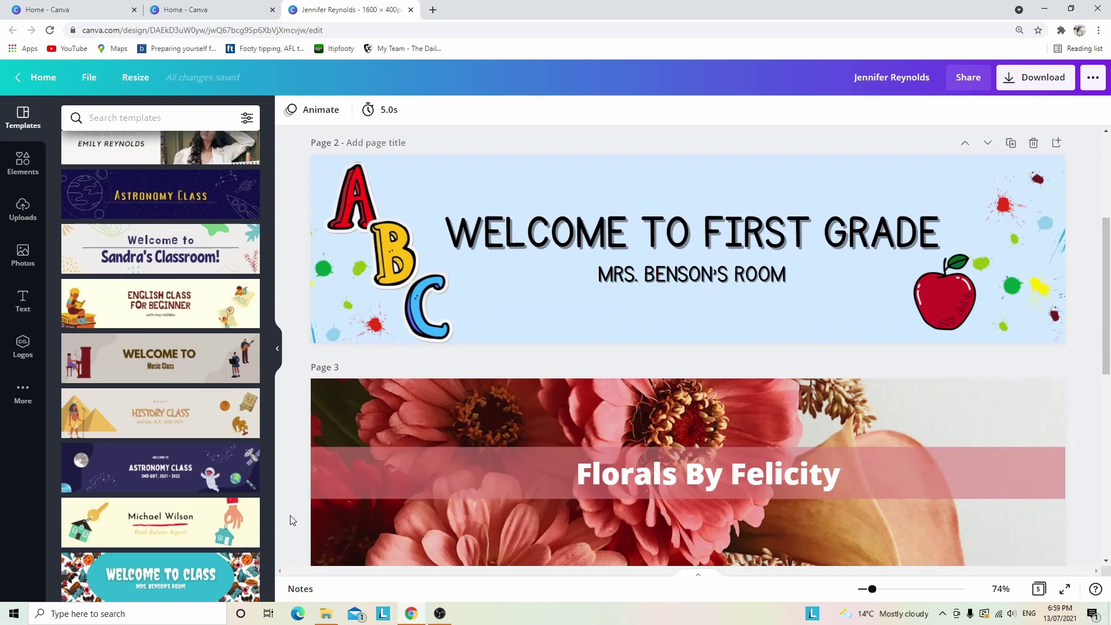
{"action": "scroll", "coordinate": [290, 515], "scroll_direction": "down", "scroll_amount": 3}
{"action": "scroll", "coordinate": [289, 515], "scroll_direction": "up", "scroll_amount": 3}
{"action": "scroll", "coordinate": [290, 515], "scroll_direction": "up", "scroll_amount": 5}
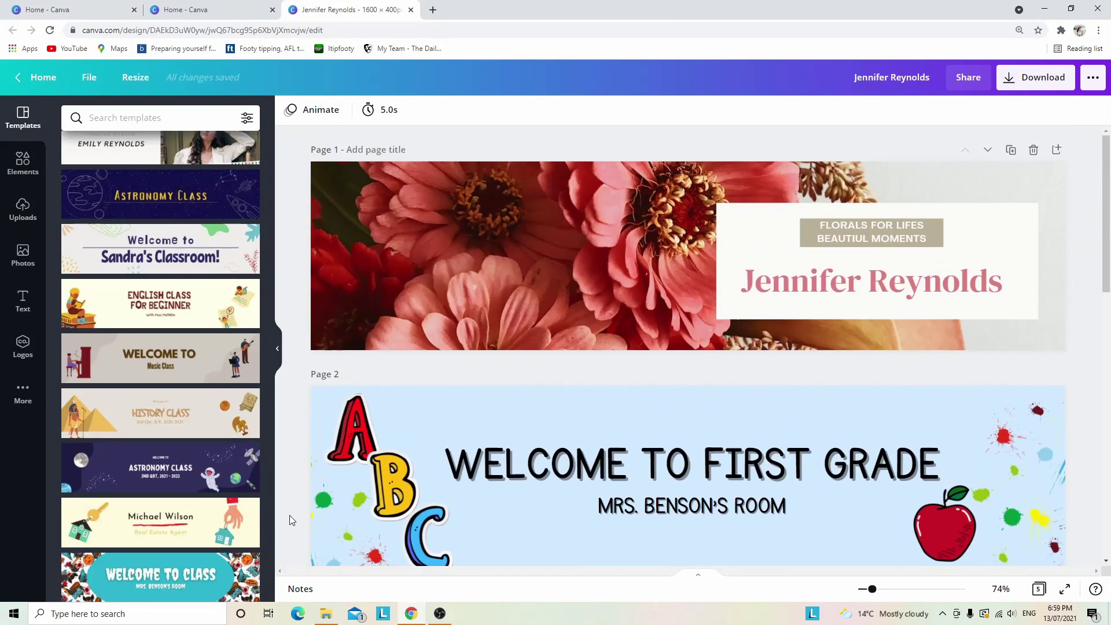